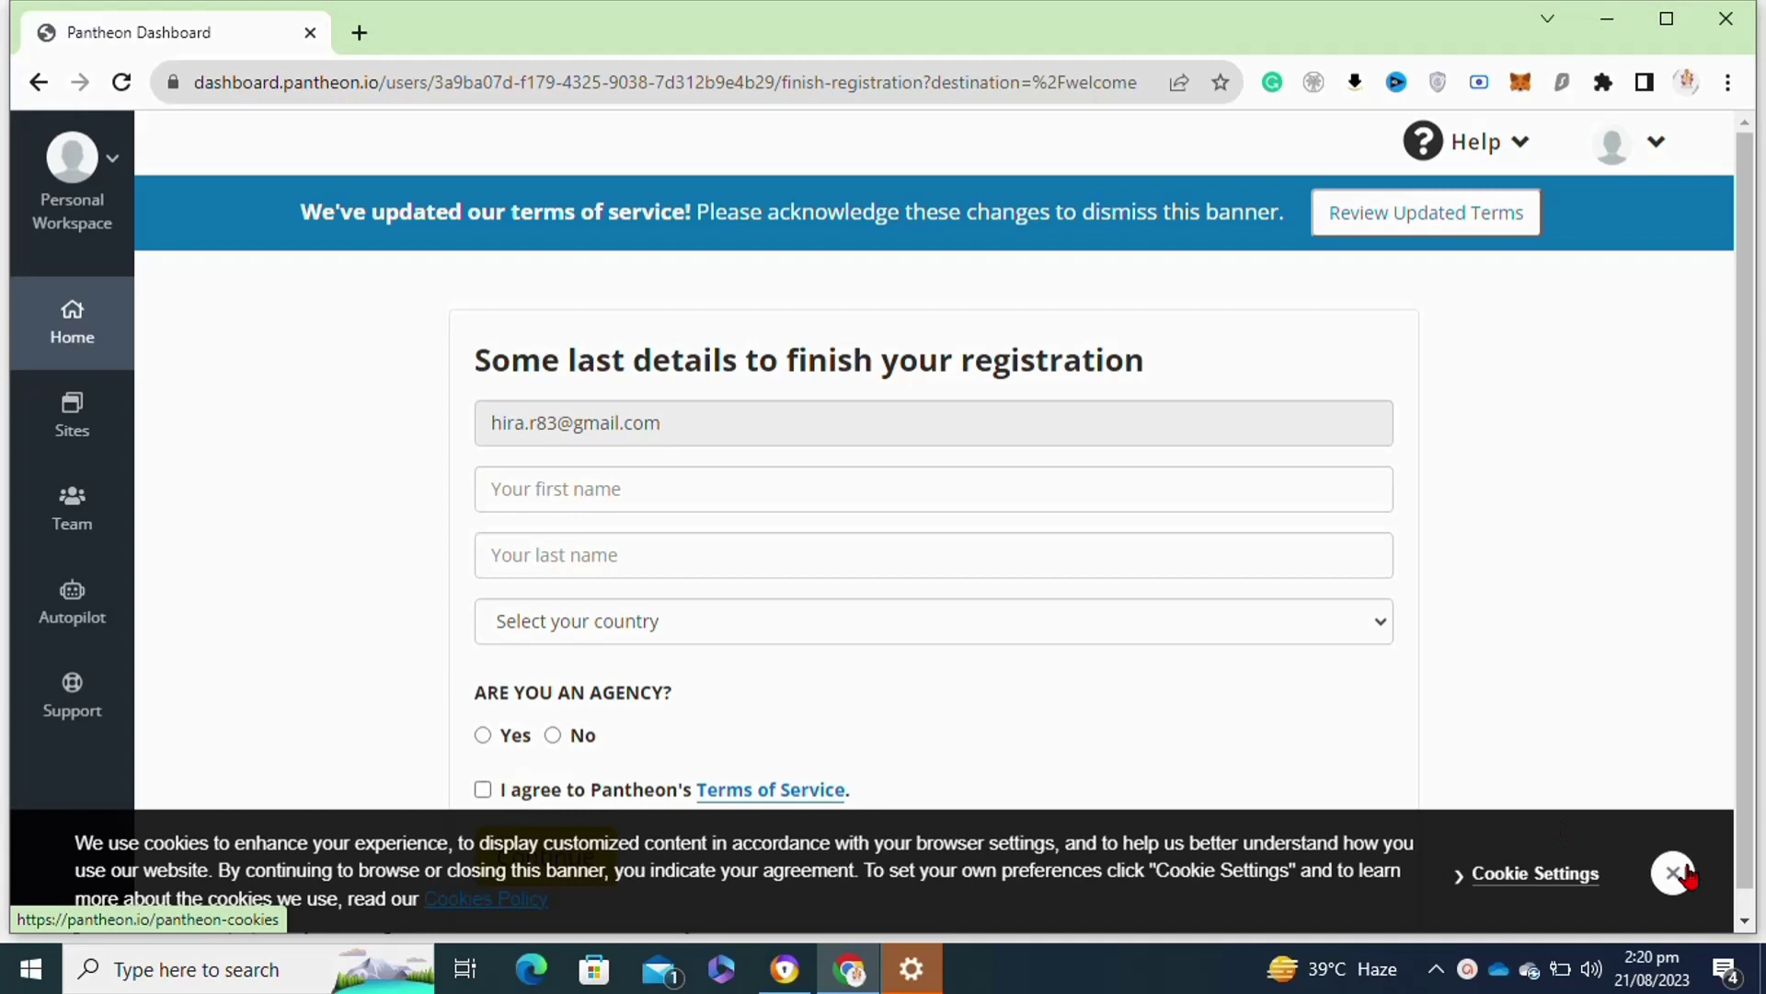
# - Register with saved name details and Pakistan as country, not an agency, accepting the Terms
pyautogui.click(1675, 873)
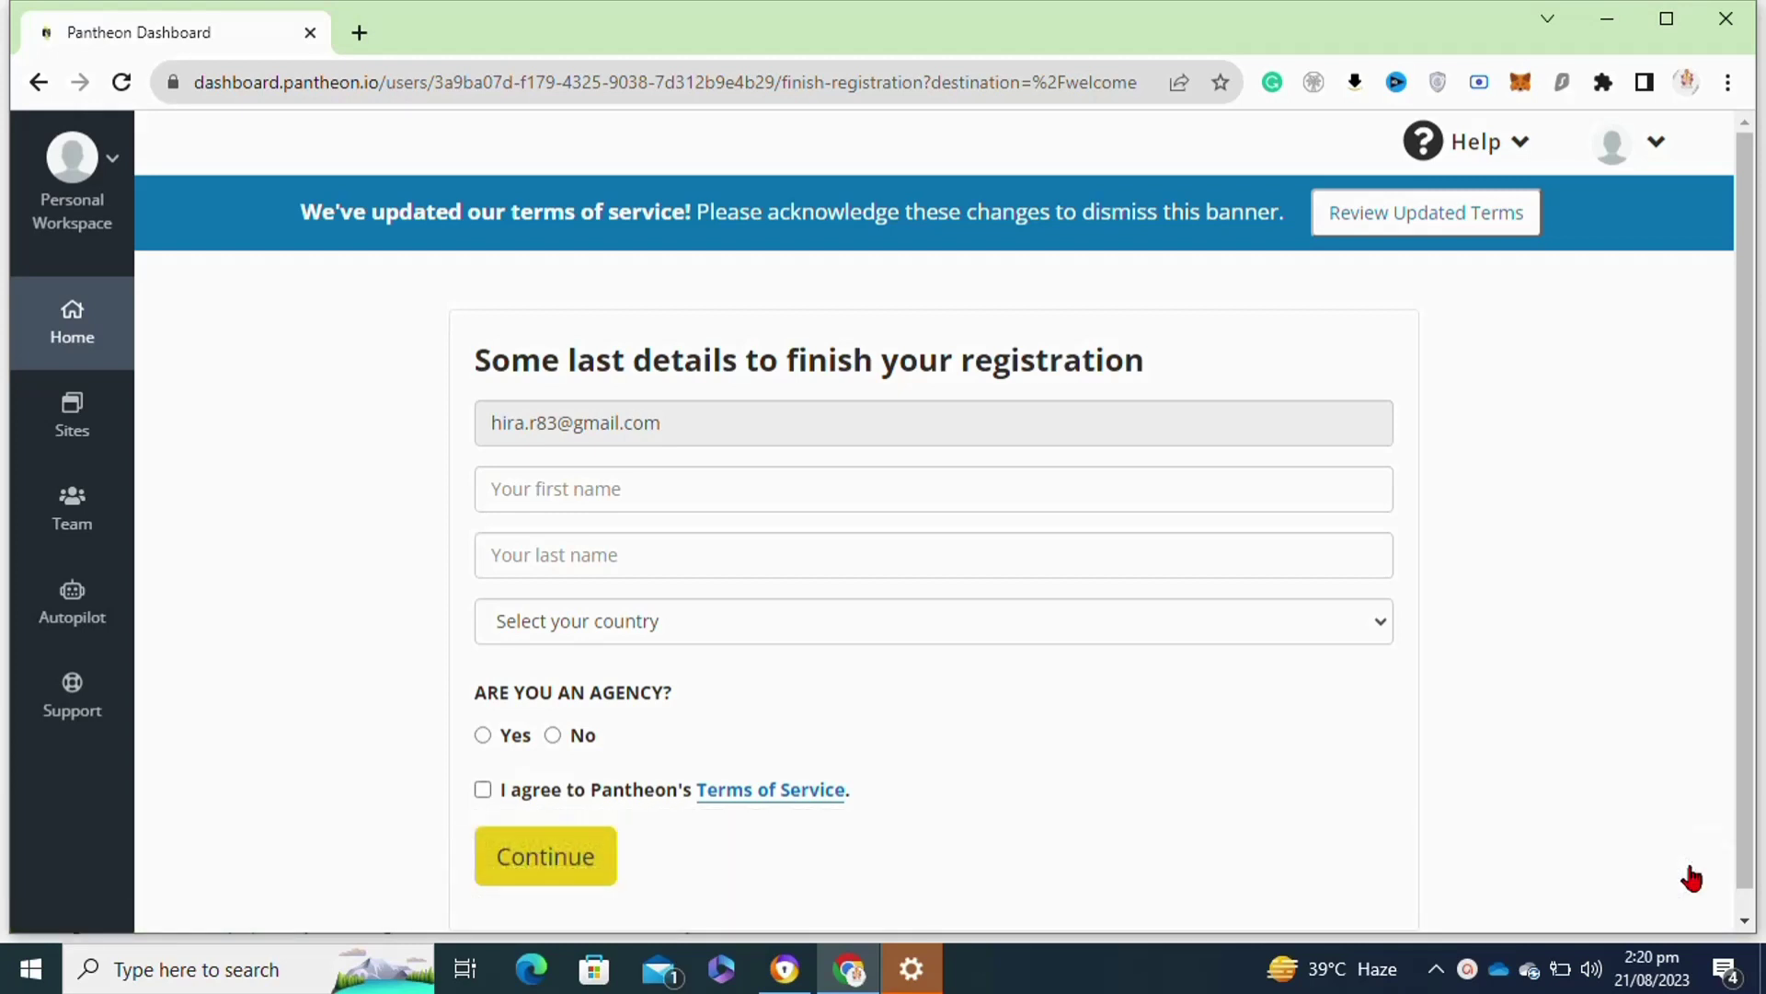
pyautogui.click(667, 494)
pyautogui.click(681, 557)
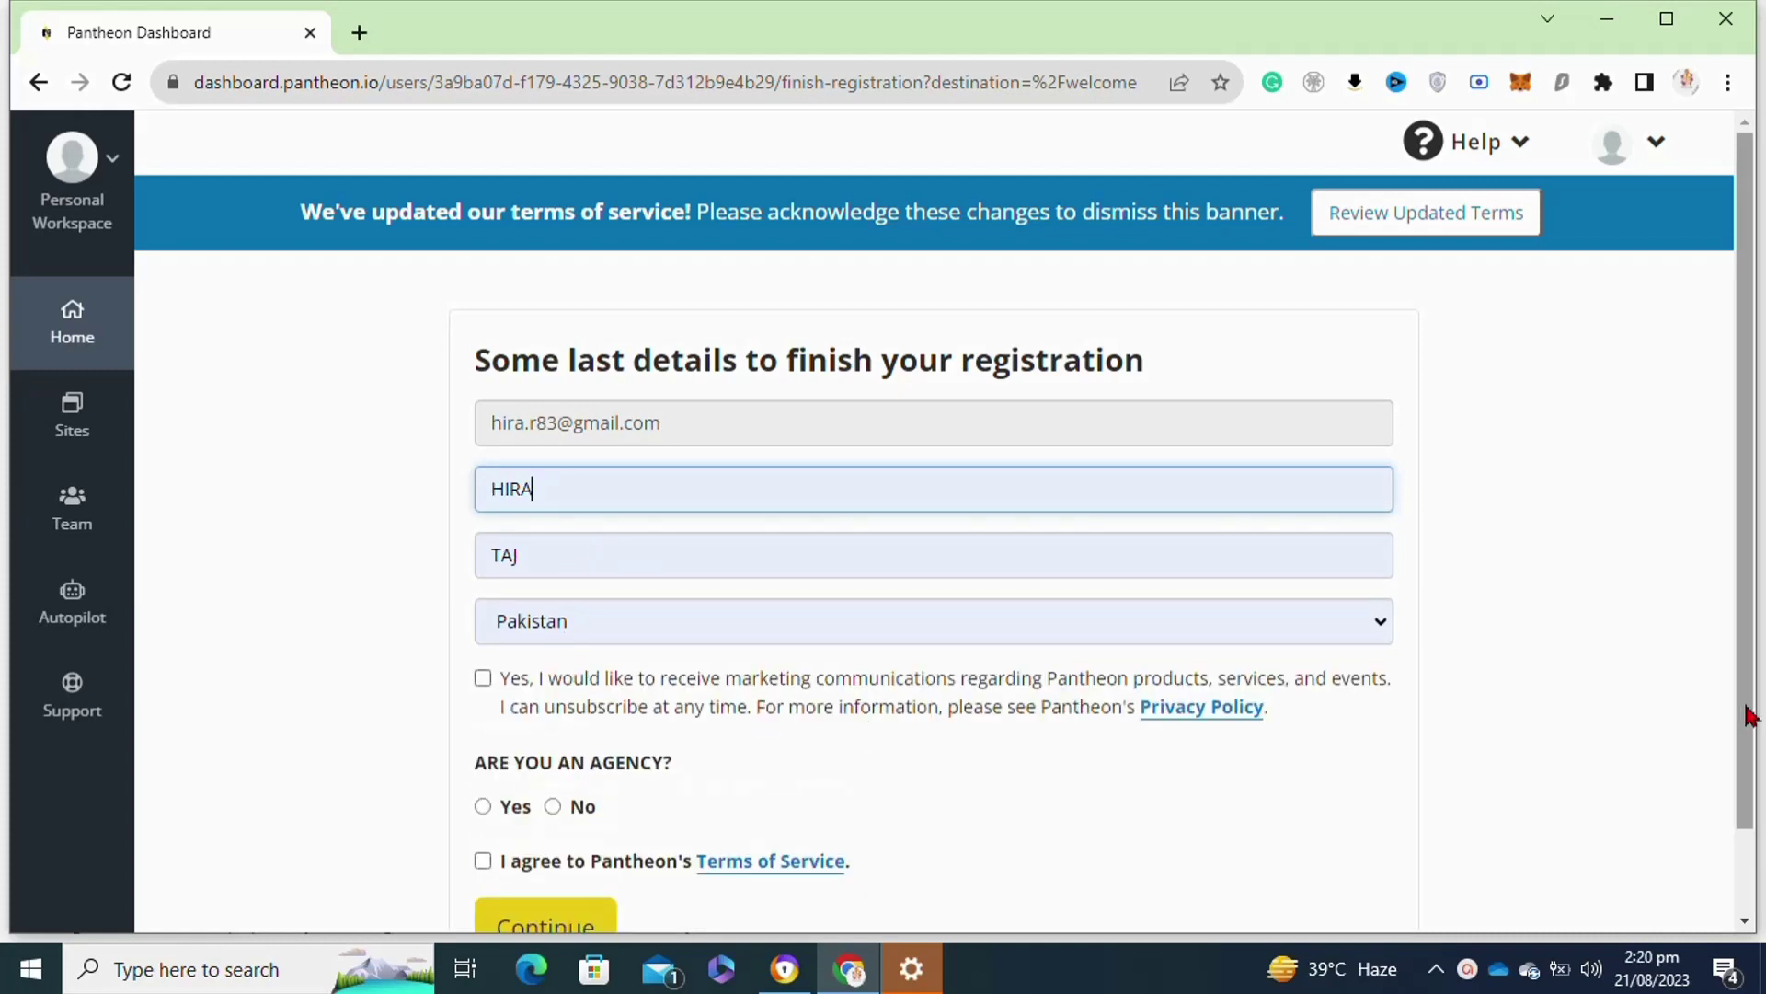
pyautogui.moveTo(1748, 716); pyautogui.dragTo(1749, 808)
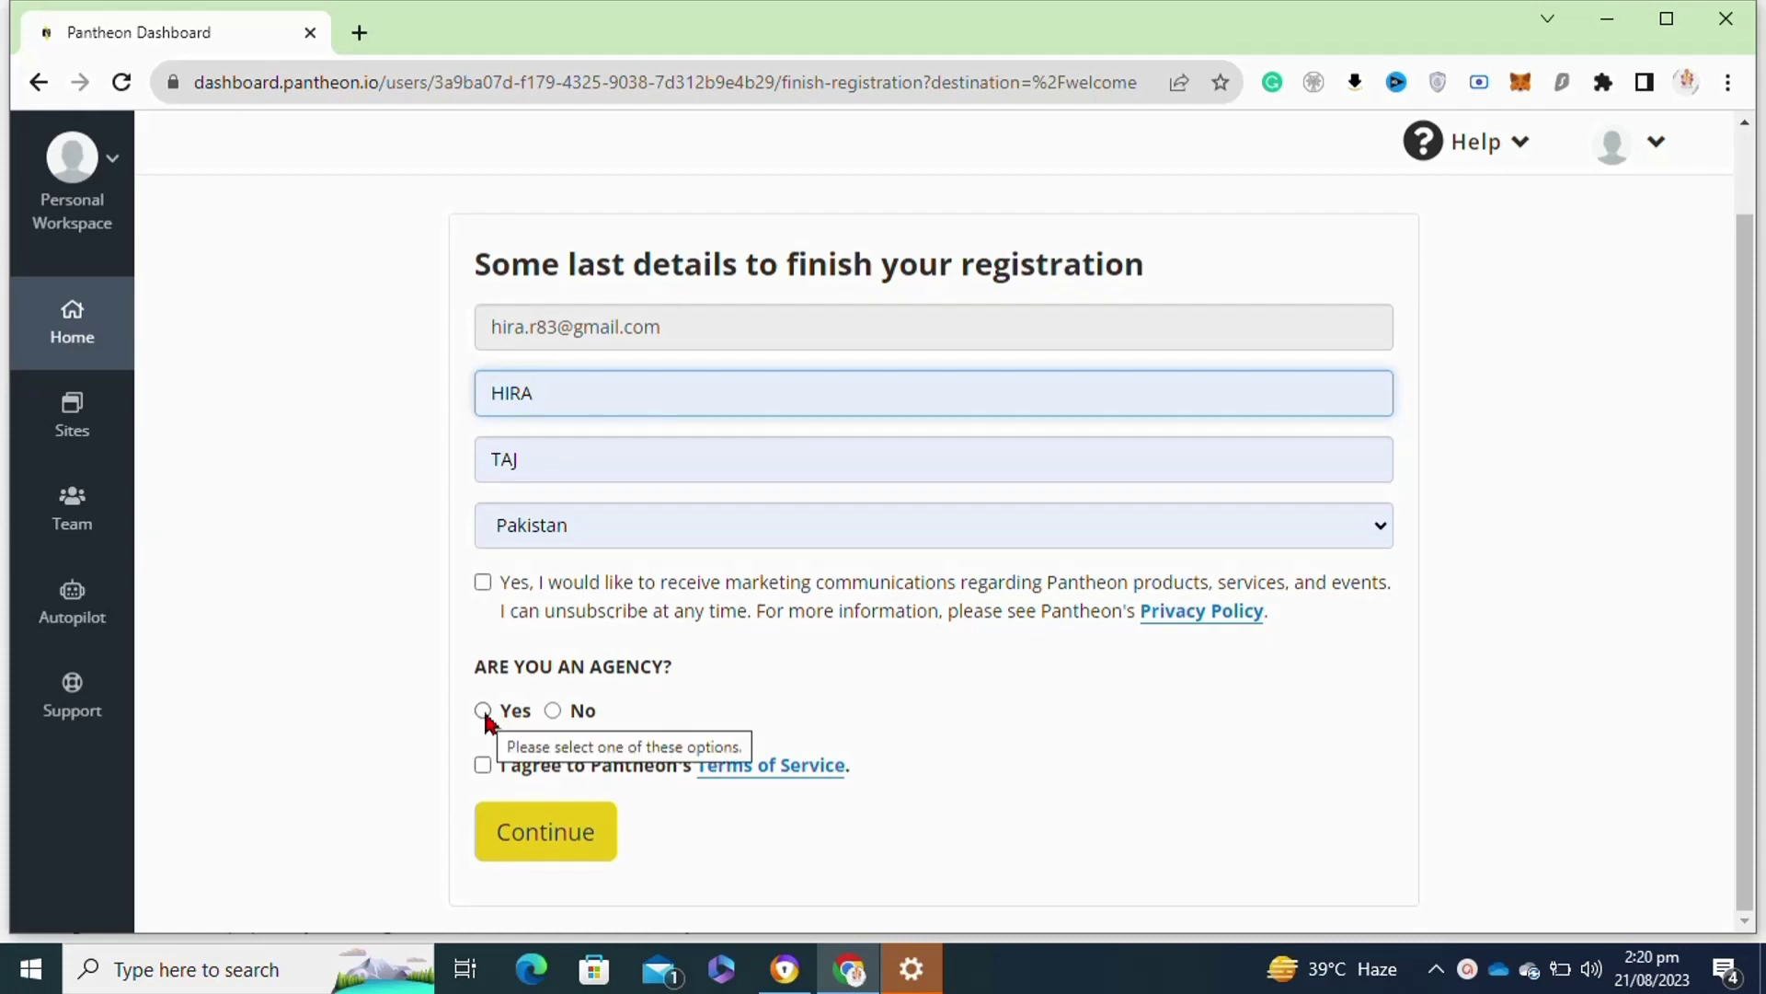
pyautogui.click(552, 710)
pyautogui.click(483, 764)
pyautogui.click(525, 839)
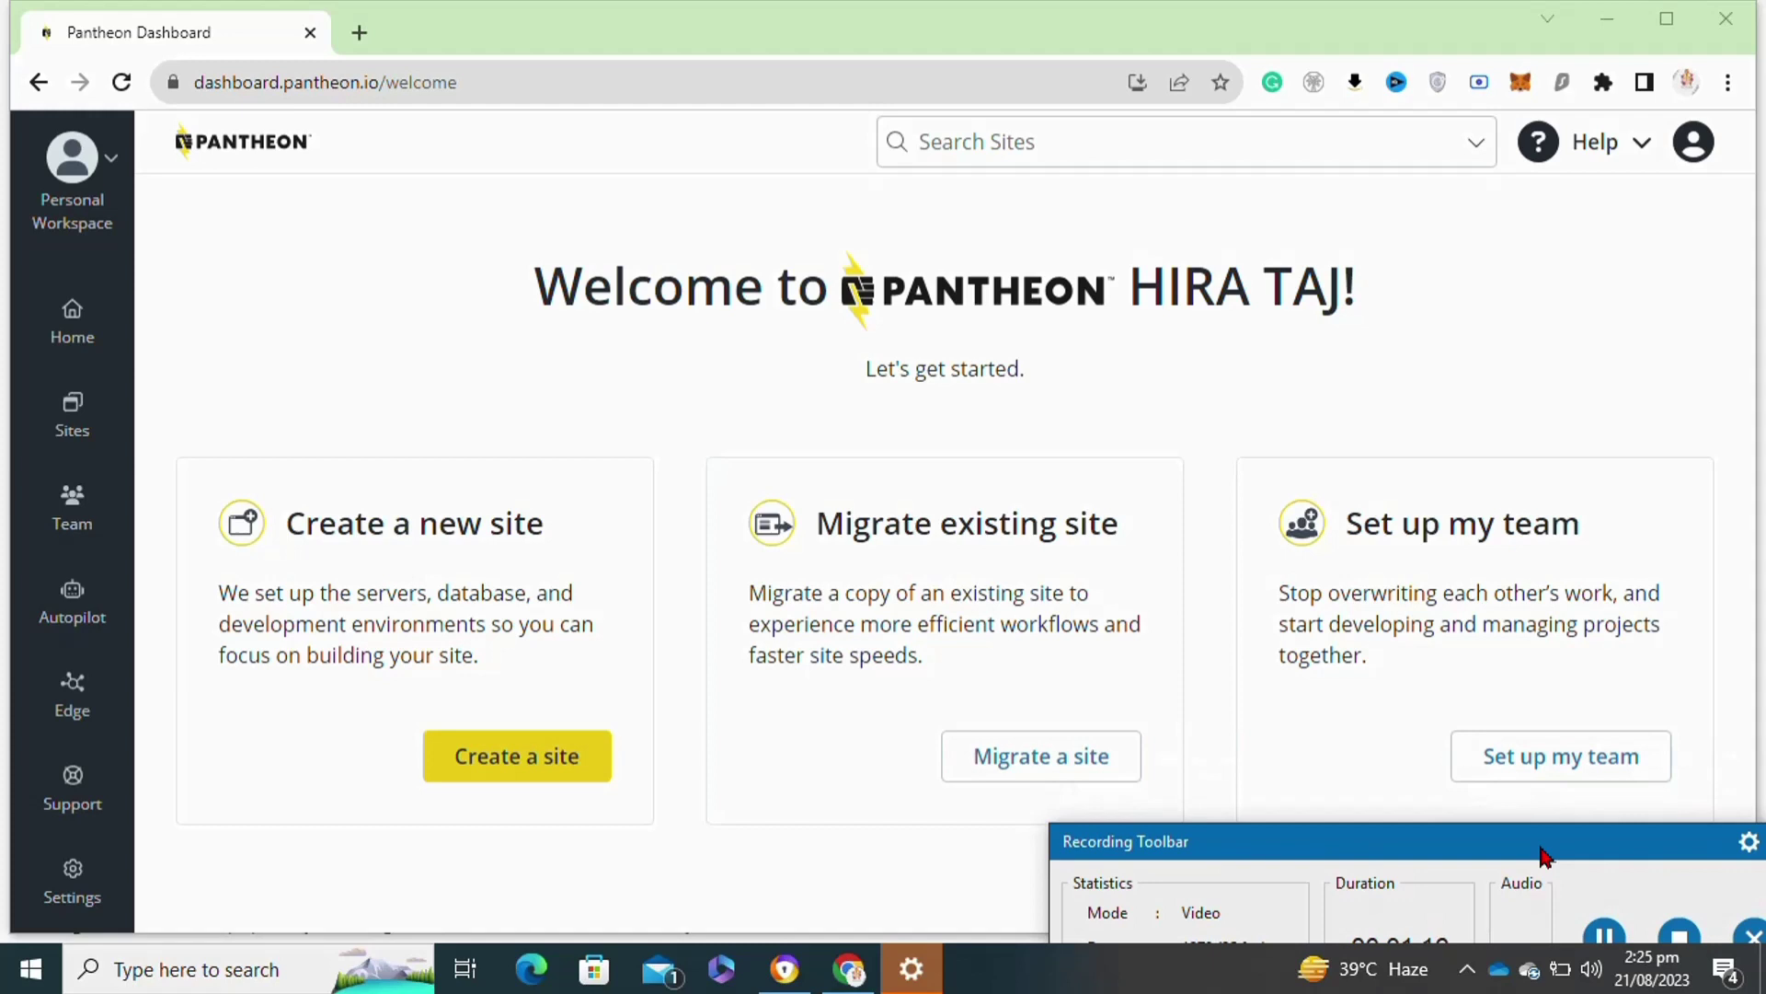
# - Begin creating a new site from the welcome page
pyautogui.click(534, 770)
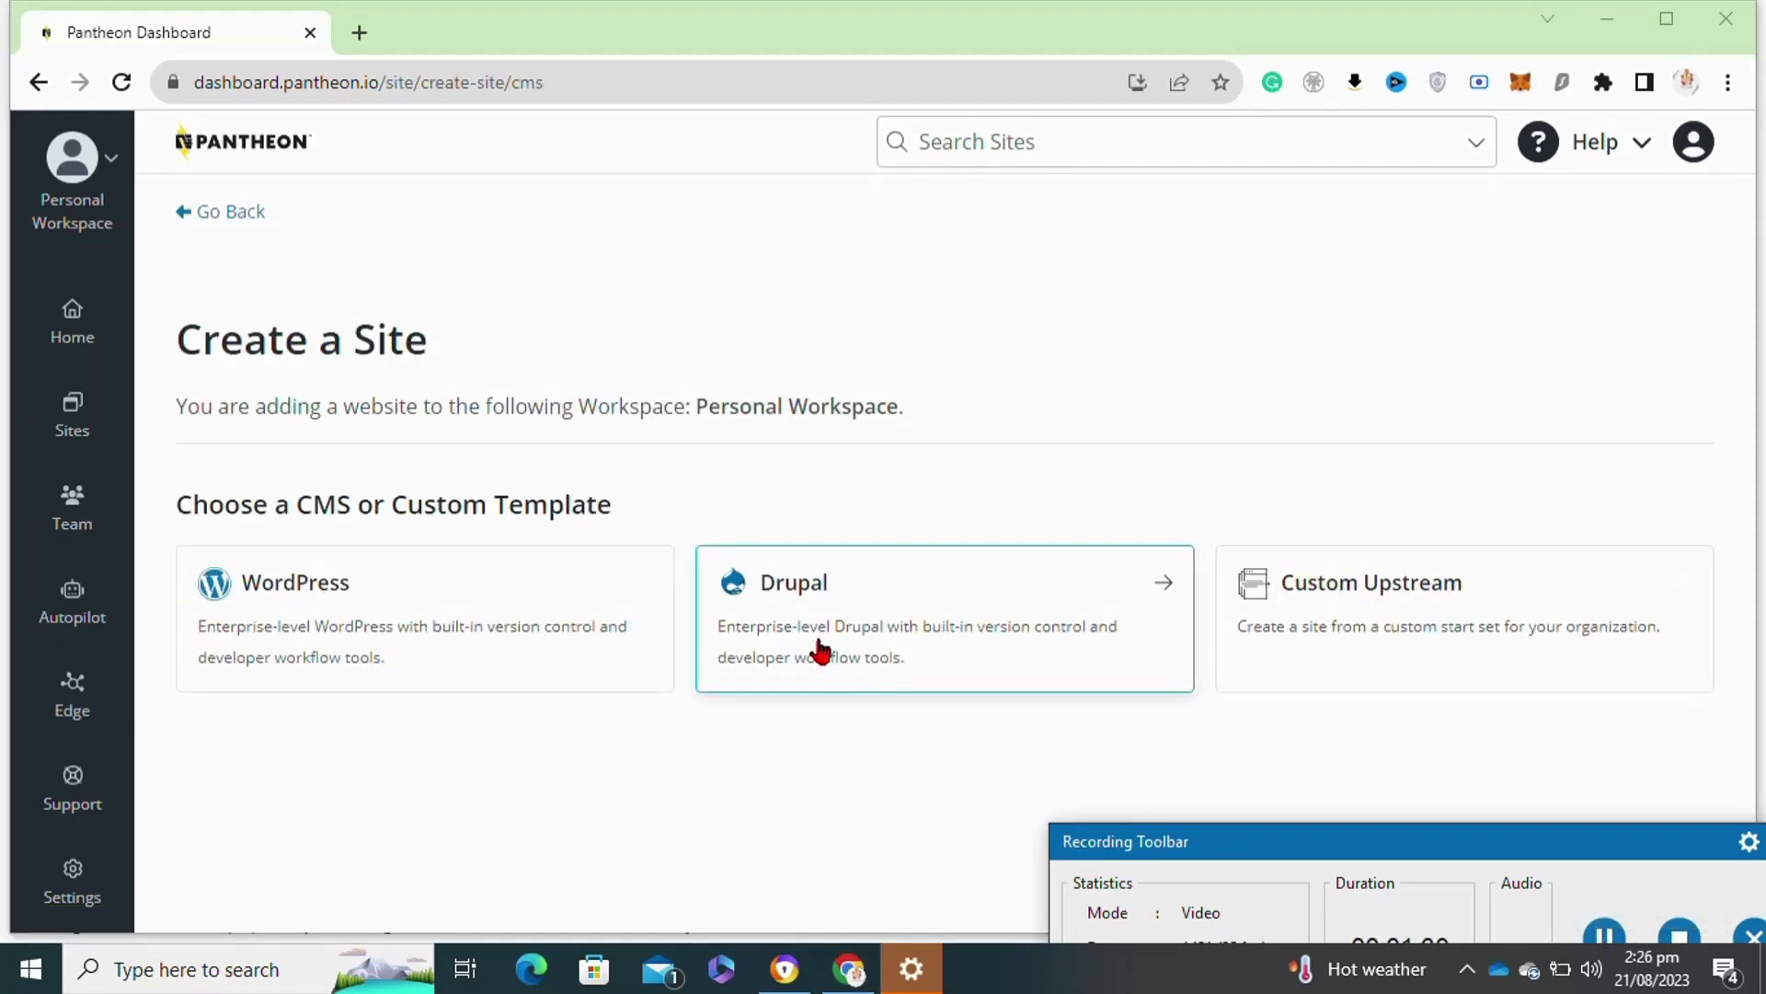
# - Choose WordPress and enter the site name, capitalising its first letter
pyautogui.click(335, 652)
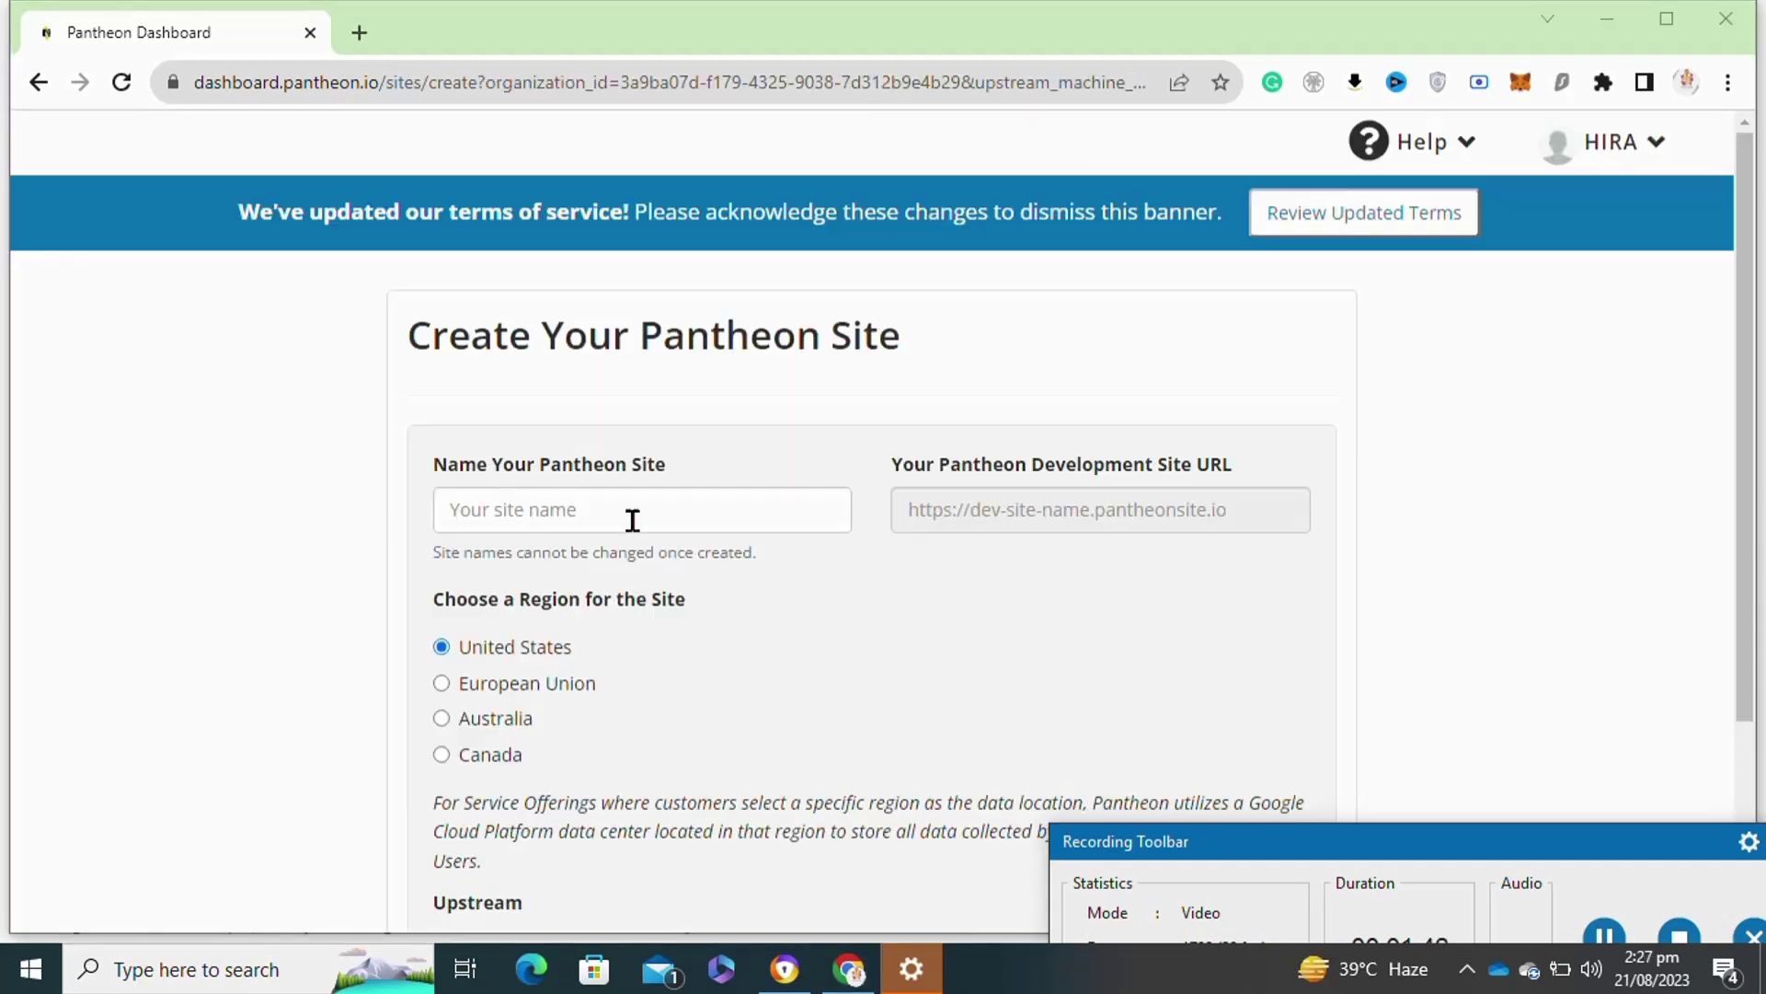
pyautogui.click(631, 517)
pyautogui.write('mo')
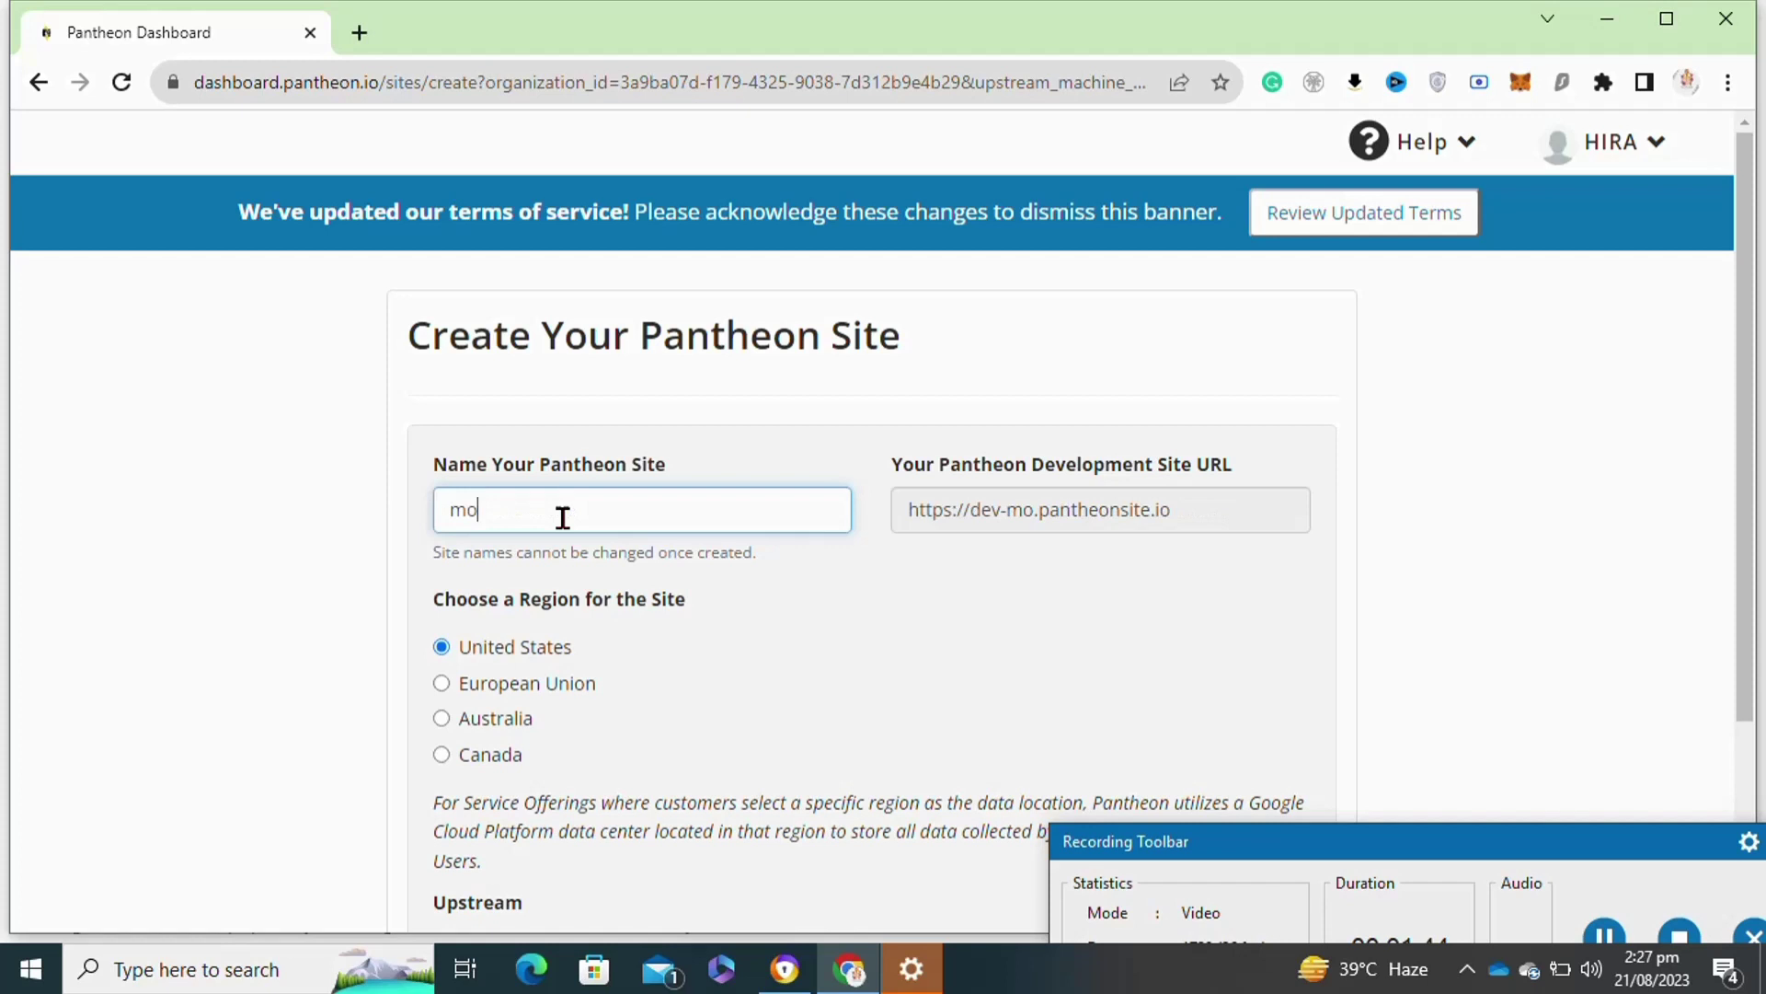
pyautogui.write("m's ")
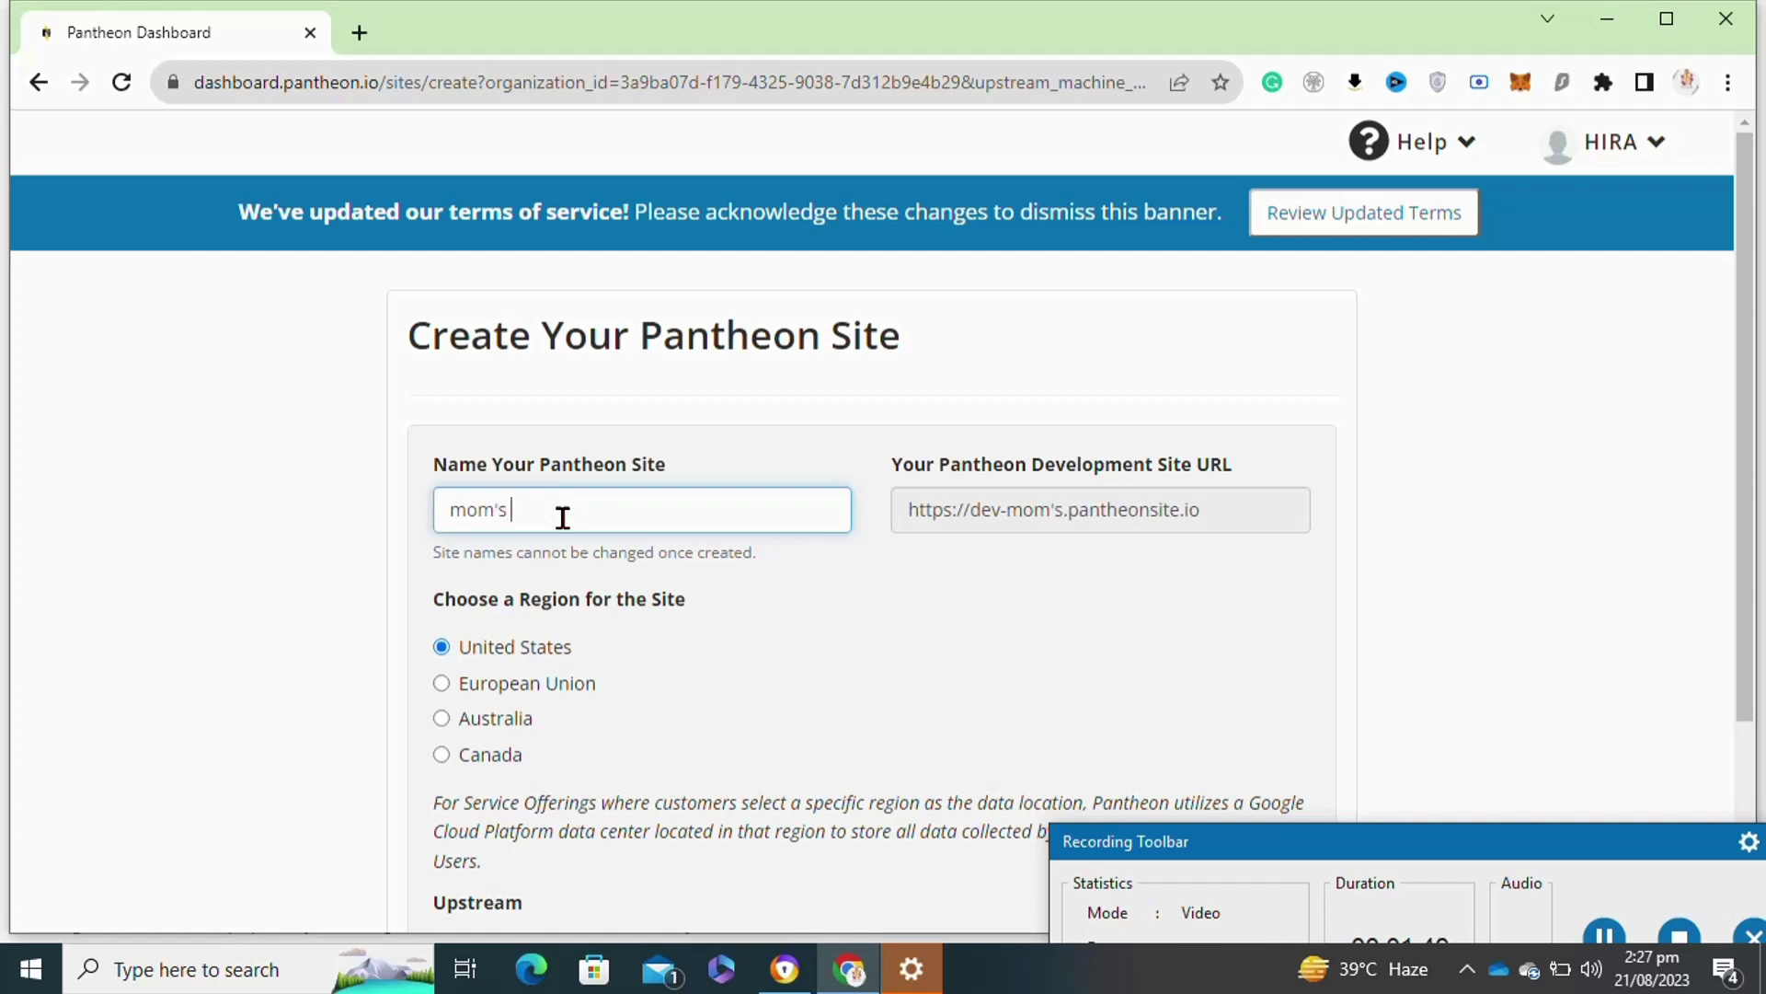
pyautogui.write('di')
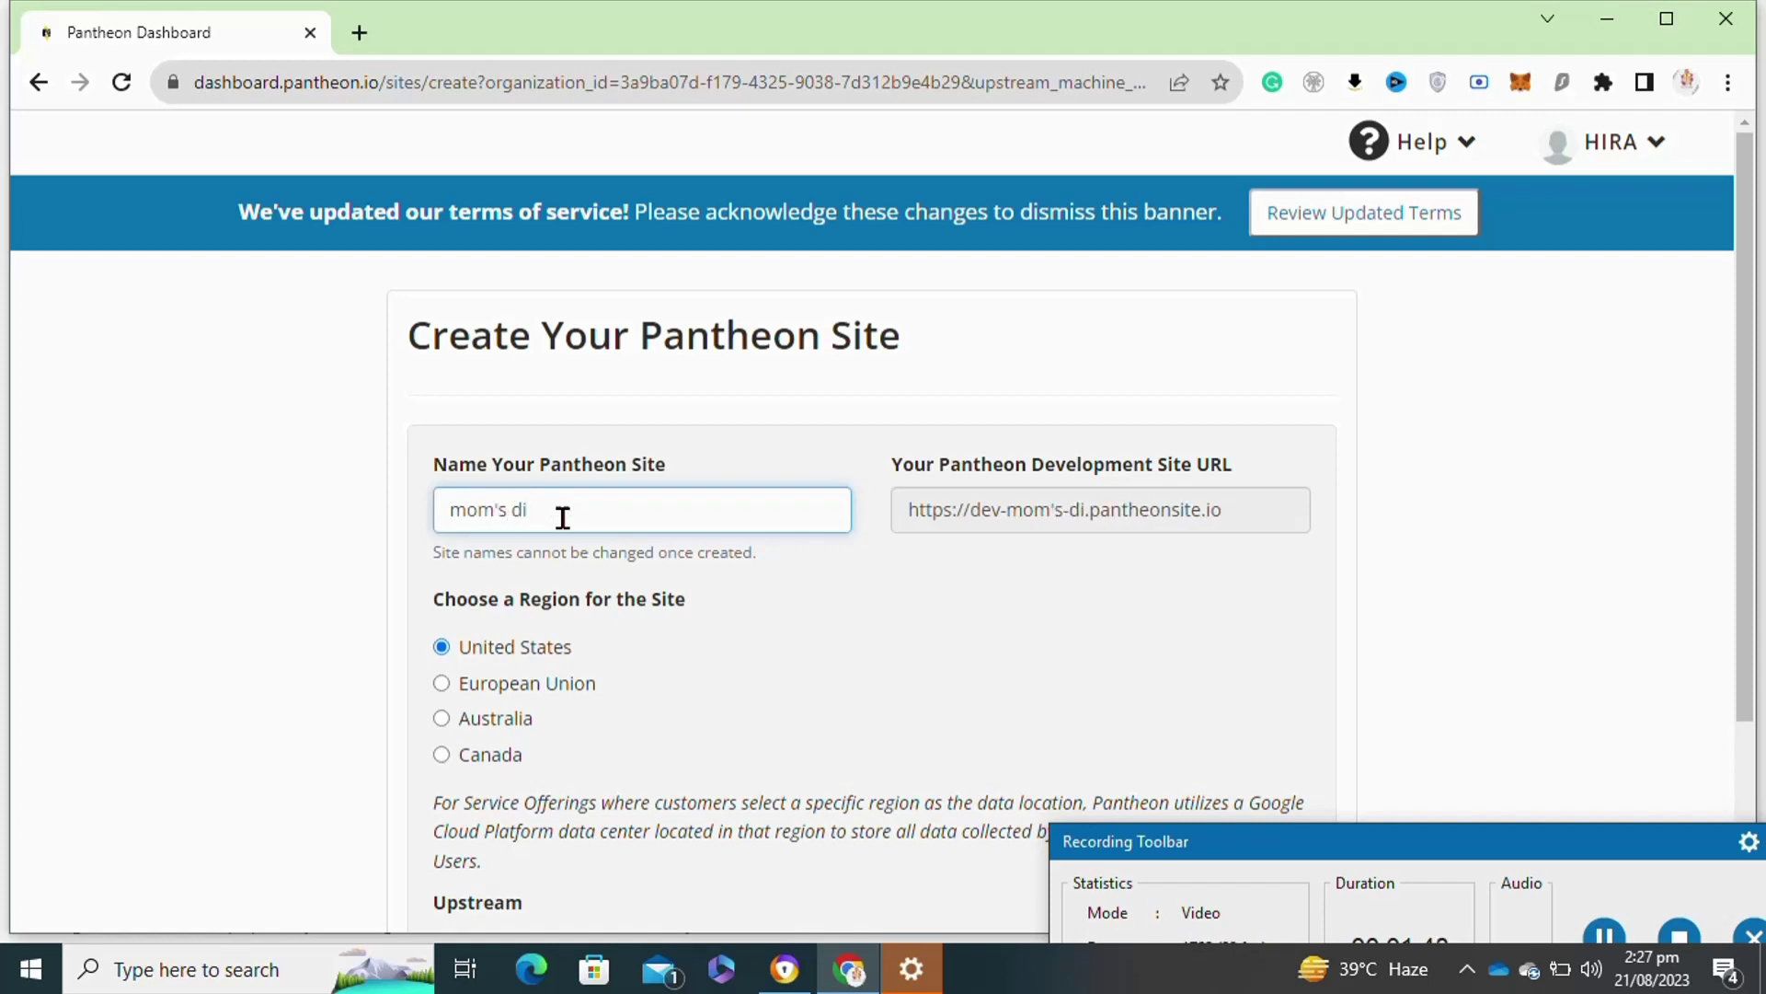
pyautogui.write('ary')
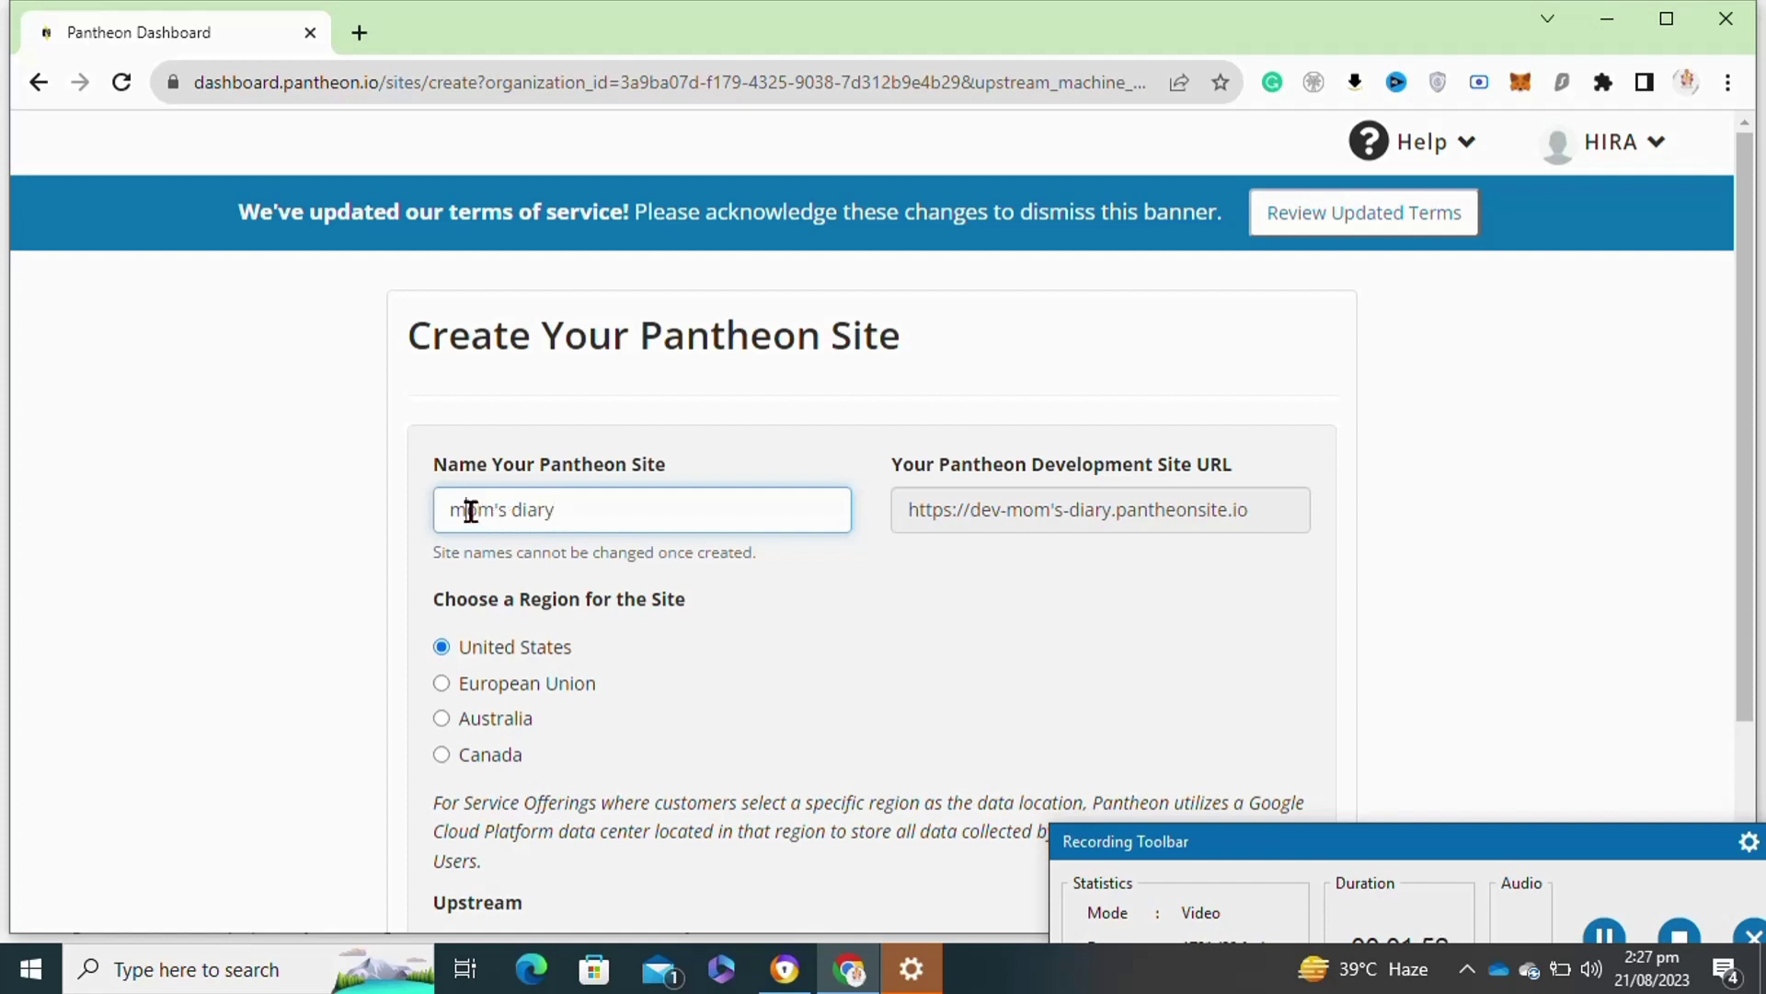
pyautogui.press('BackSpace')
pyautogui.write('M')
pyautogui.scroll(-2, 1104, 621)
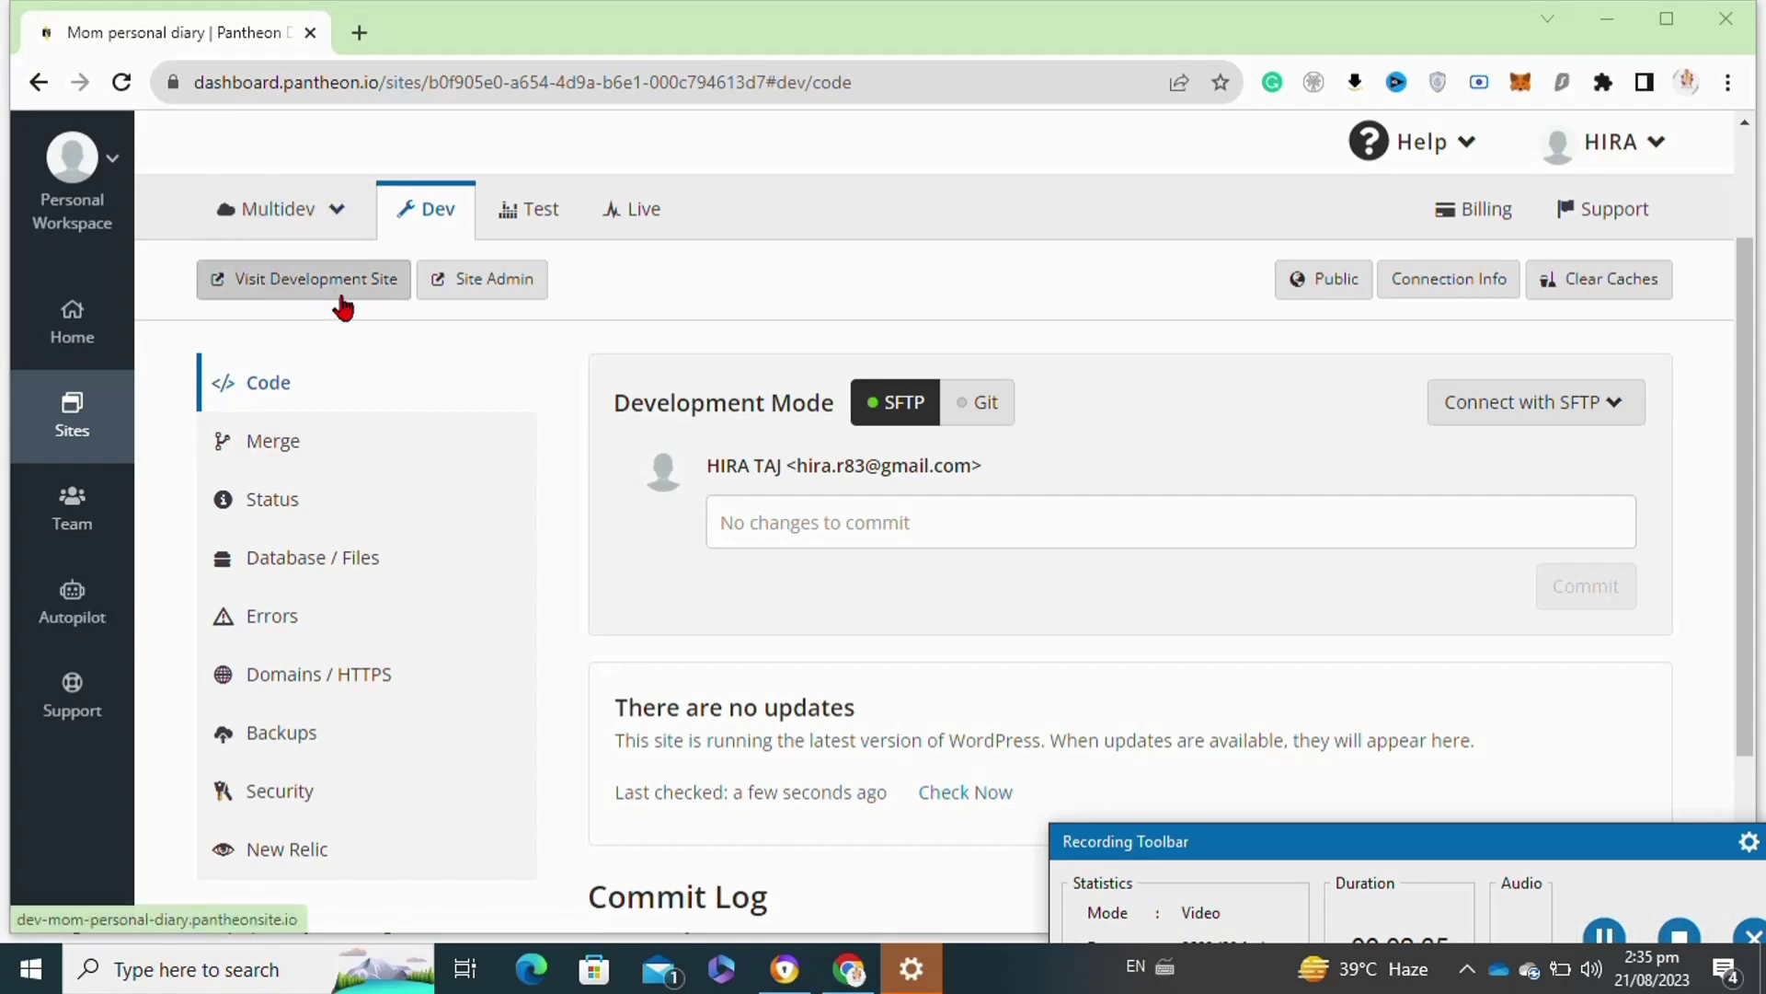
# - Visit the development site in a new tab to begin the WordPress installation
pyautogui.click(336, 293)
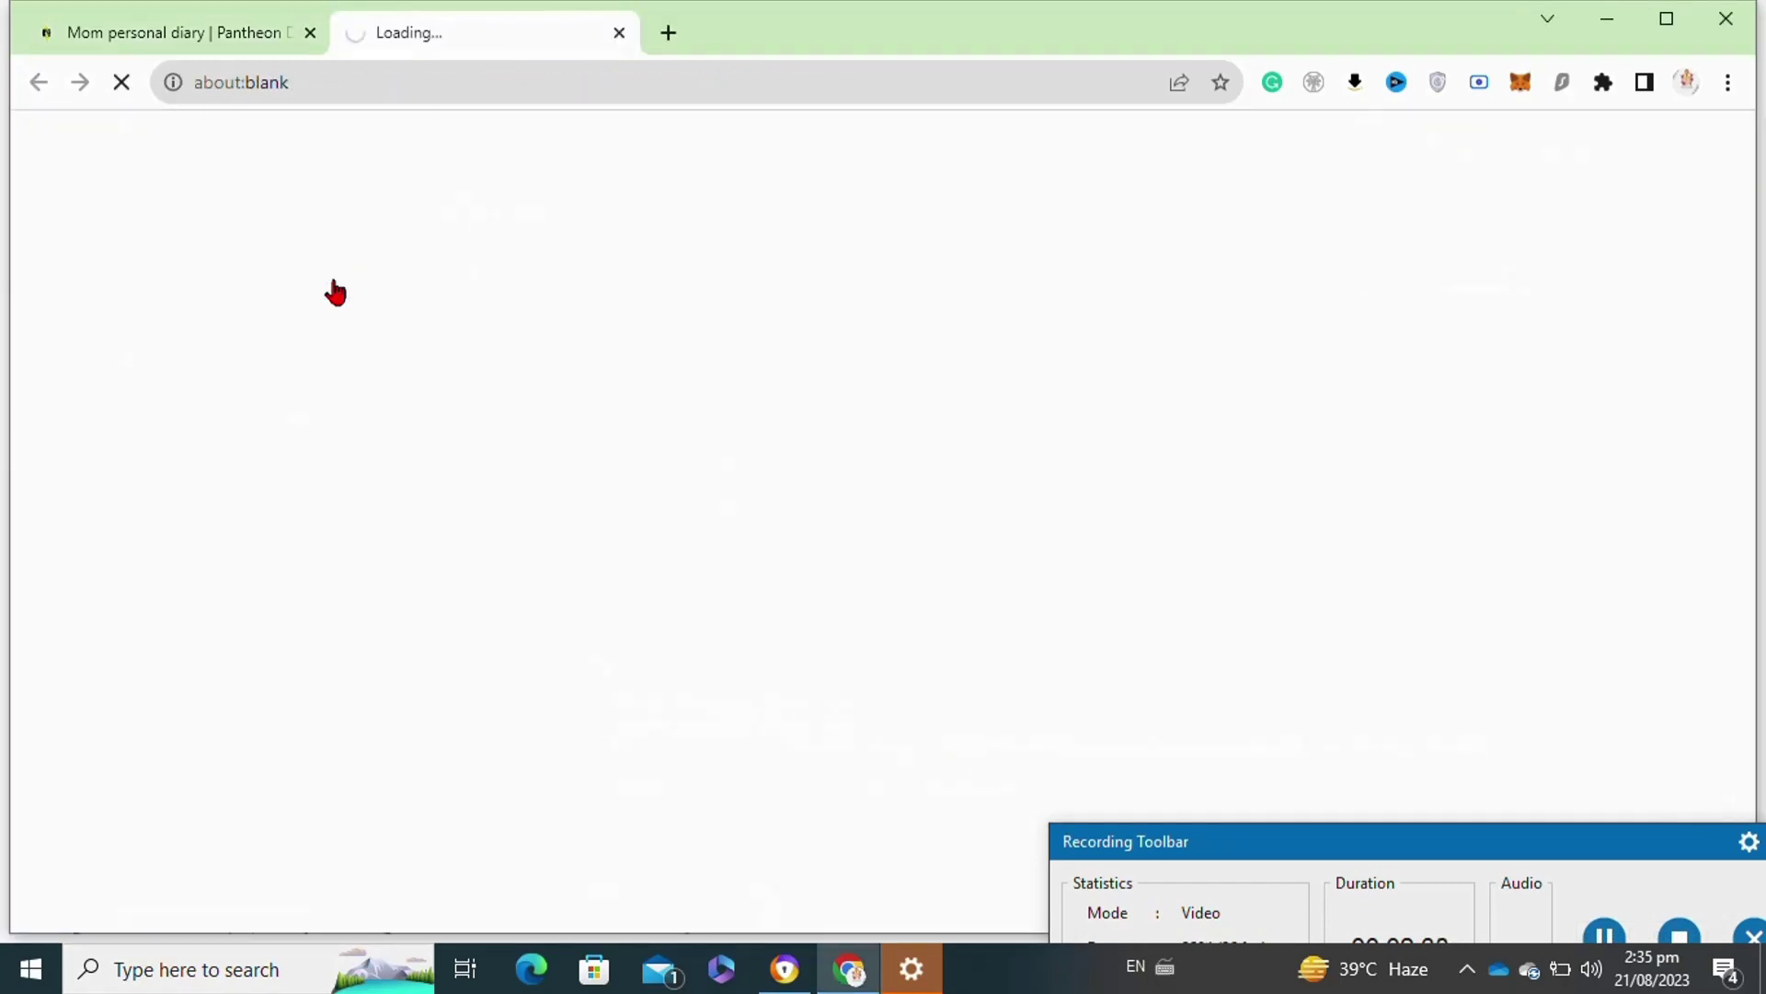
pyautogui.click(1608, 938)
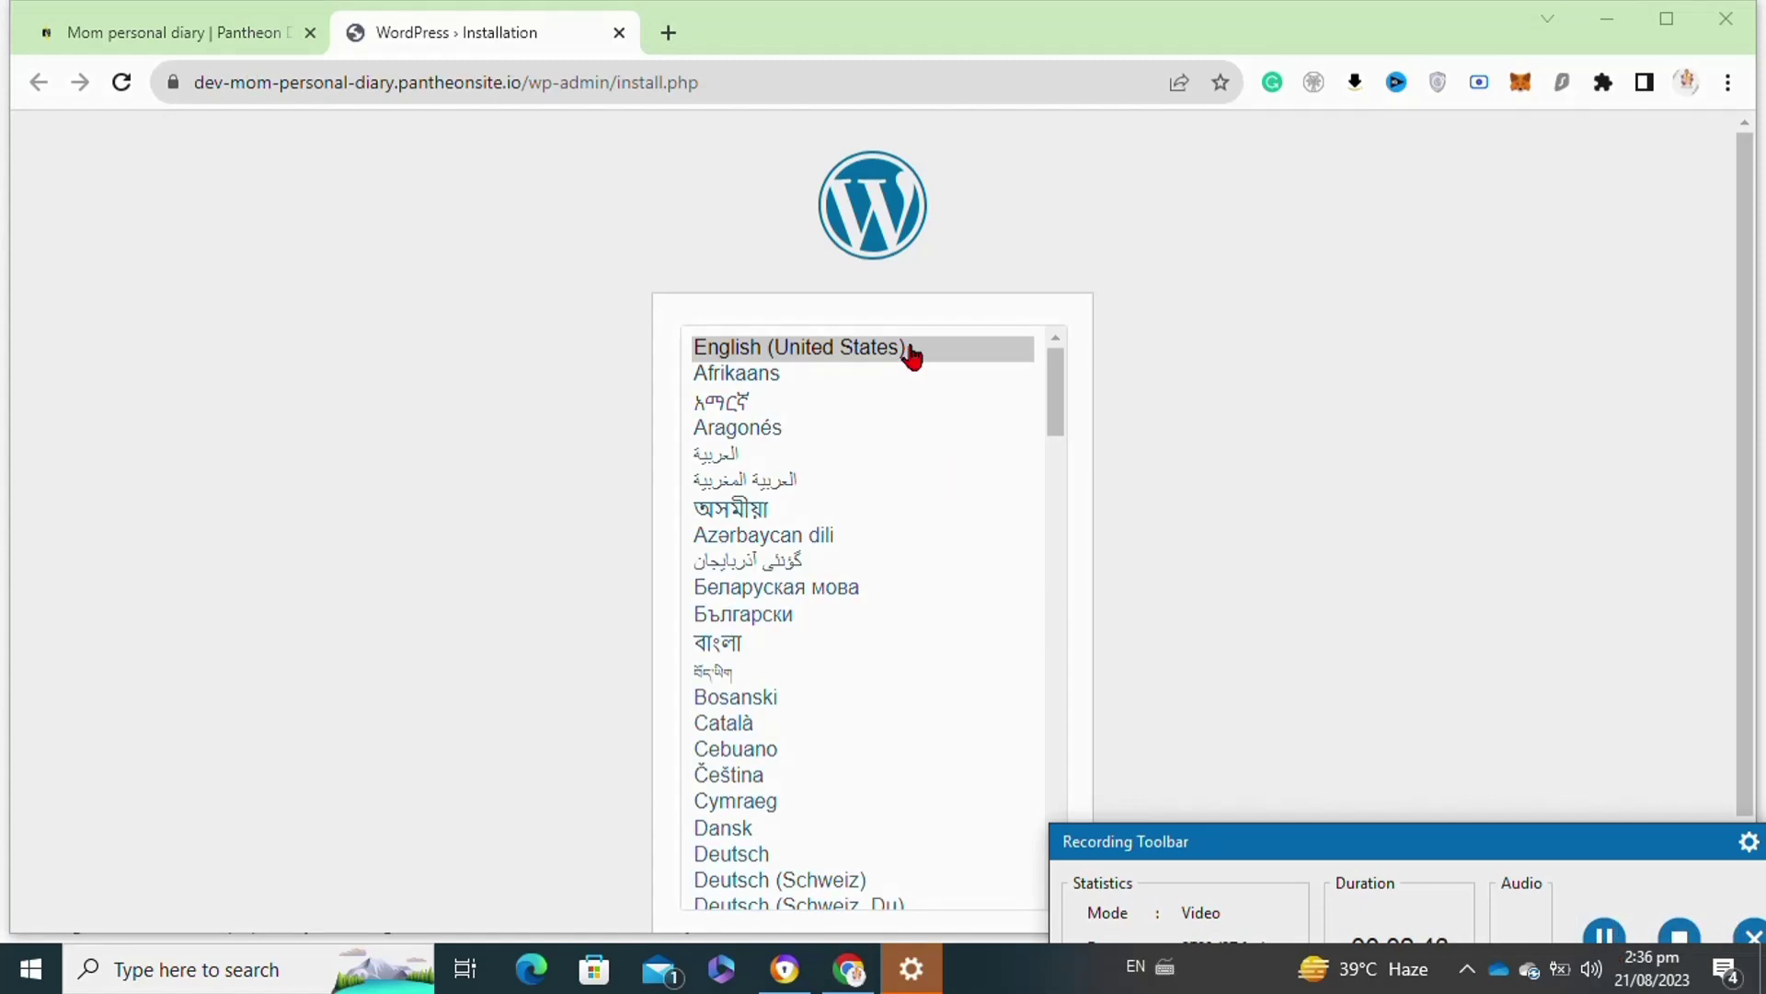
# - Confirm English (United States), enter the 'Mom personal diary' details, and discourage search indexing
pyautogui.click(905, 344)
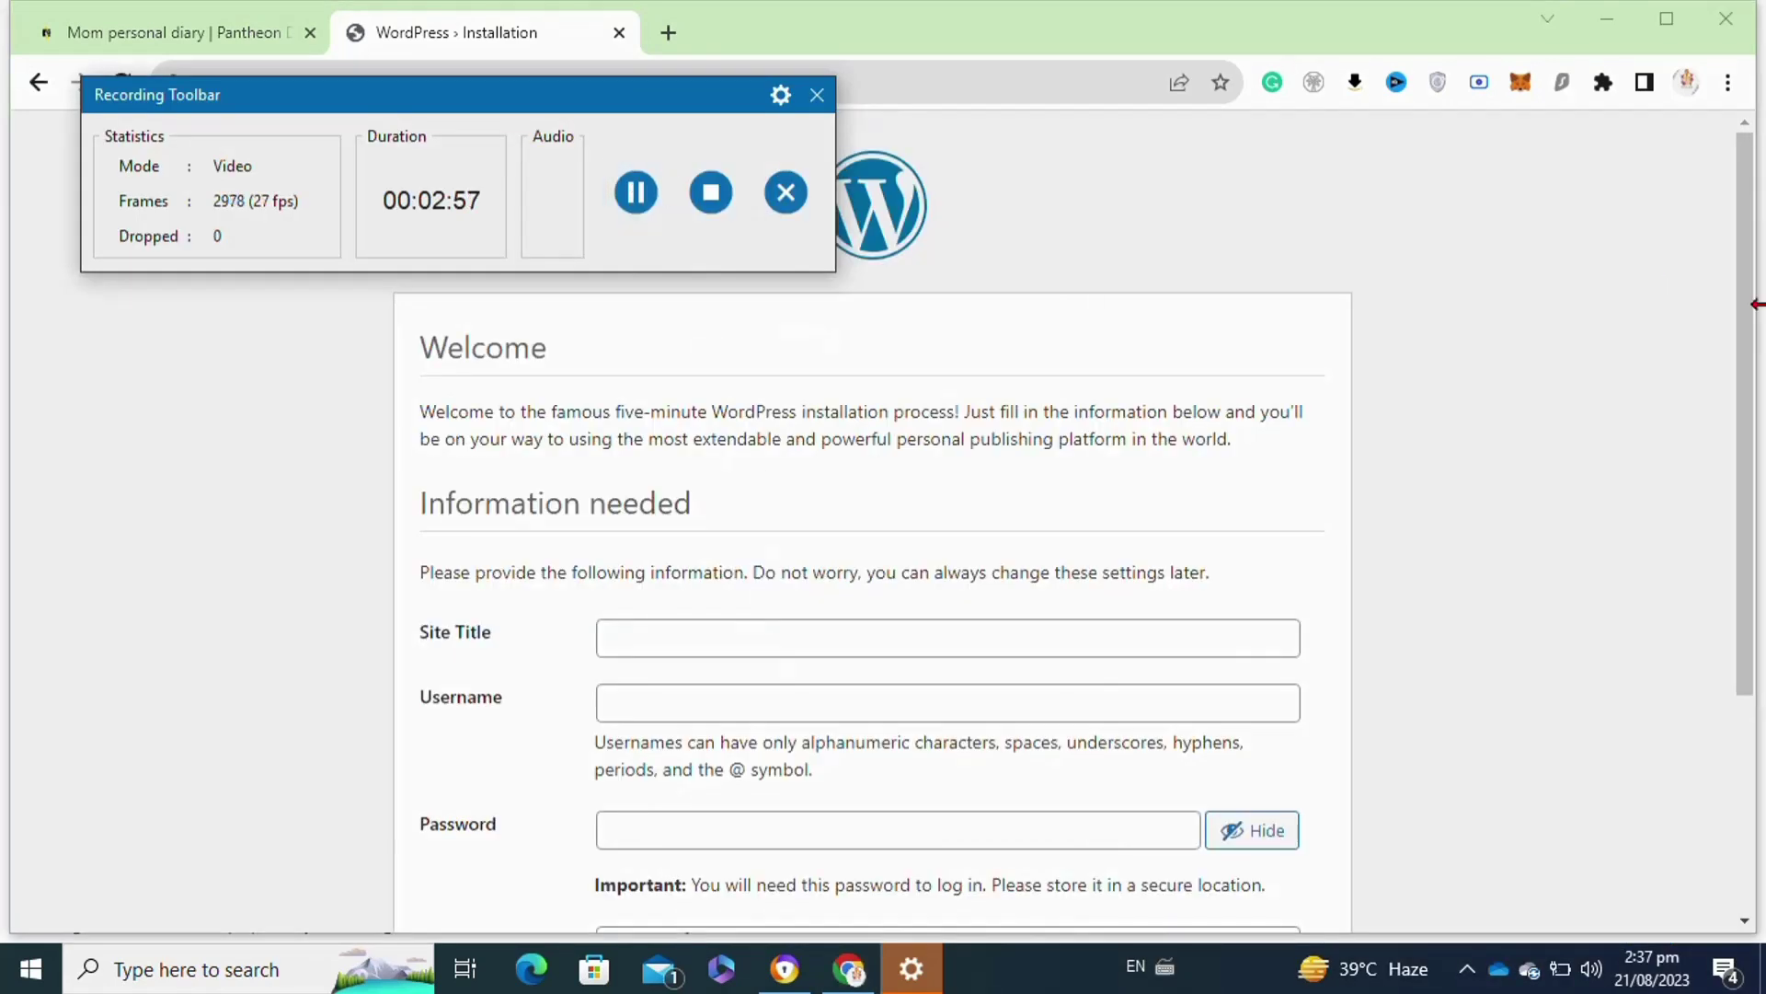
pyautogui.moveTo(1750, 324)
pyautogui.mouseDown()
pyautogui.moveTo(1755, 533)
pyautogui.moveTo(1750, 491)
pyautogui.mouseUp()
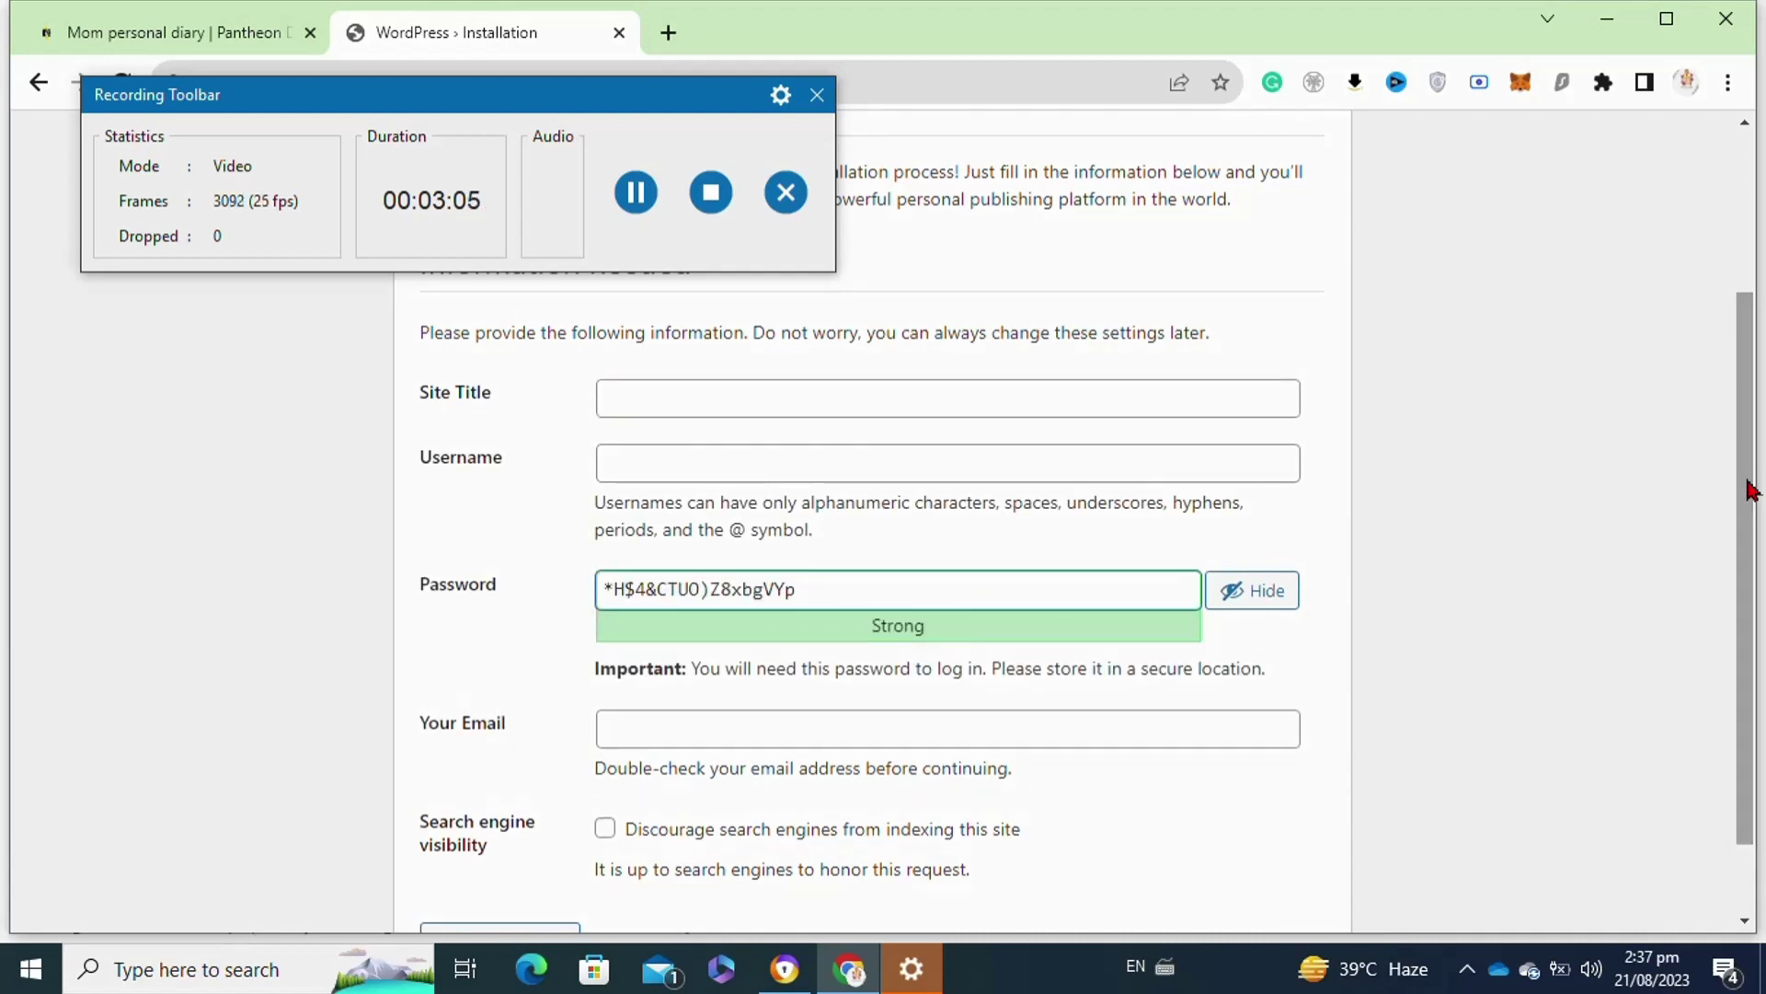
pyautogui.click(664, 395)
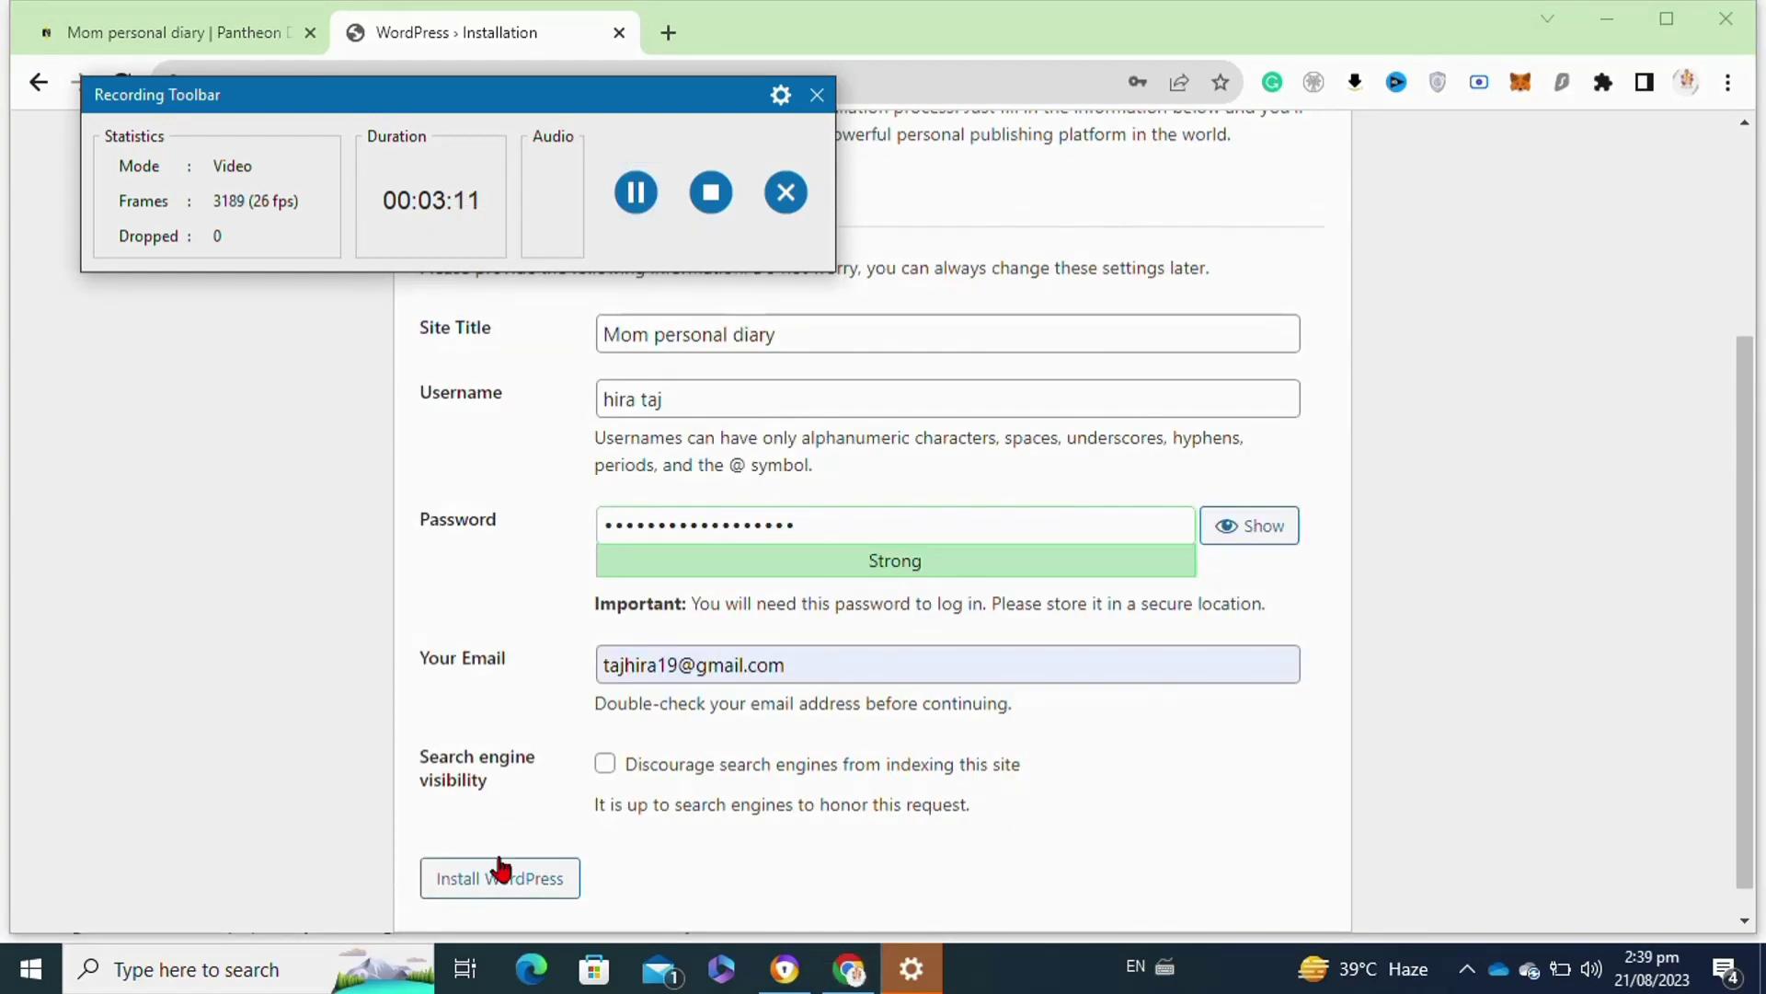
pyautogui.click(490, 872)
pyautogui.click(608, 768)
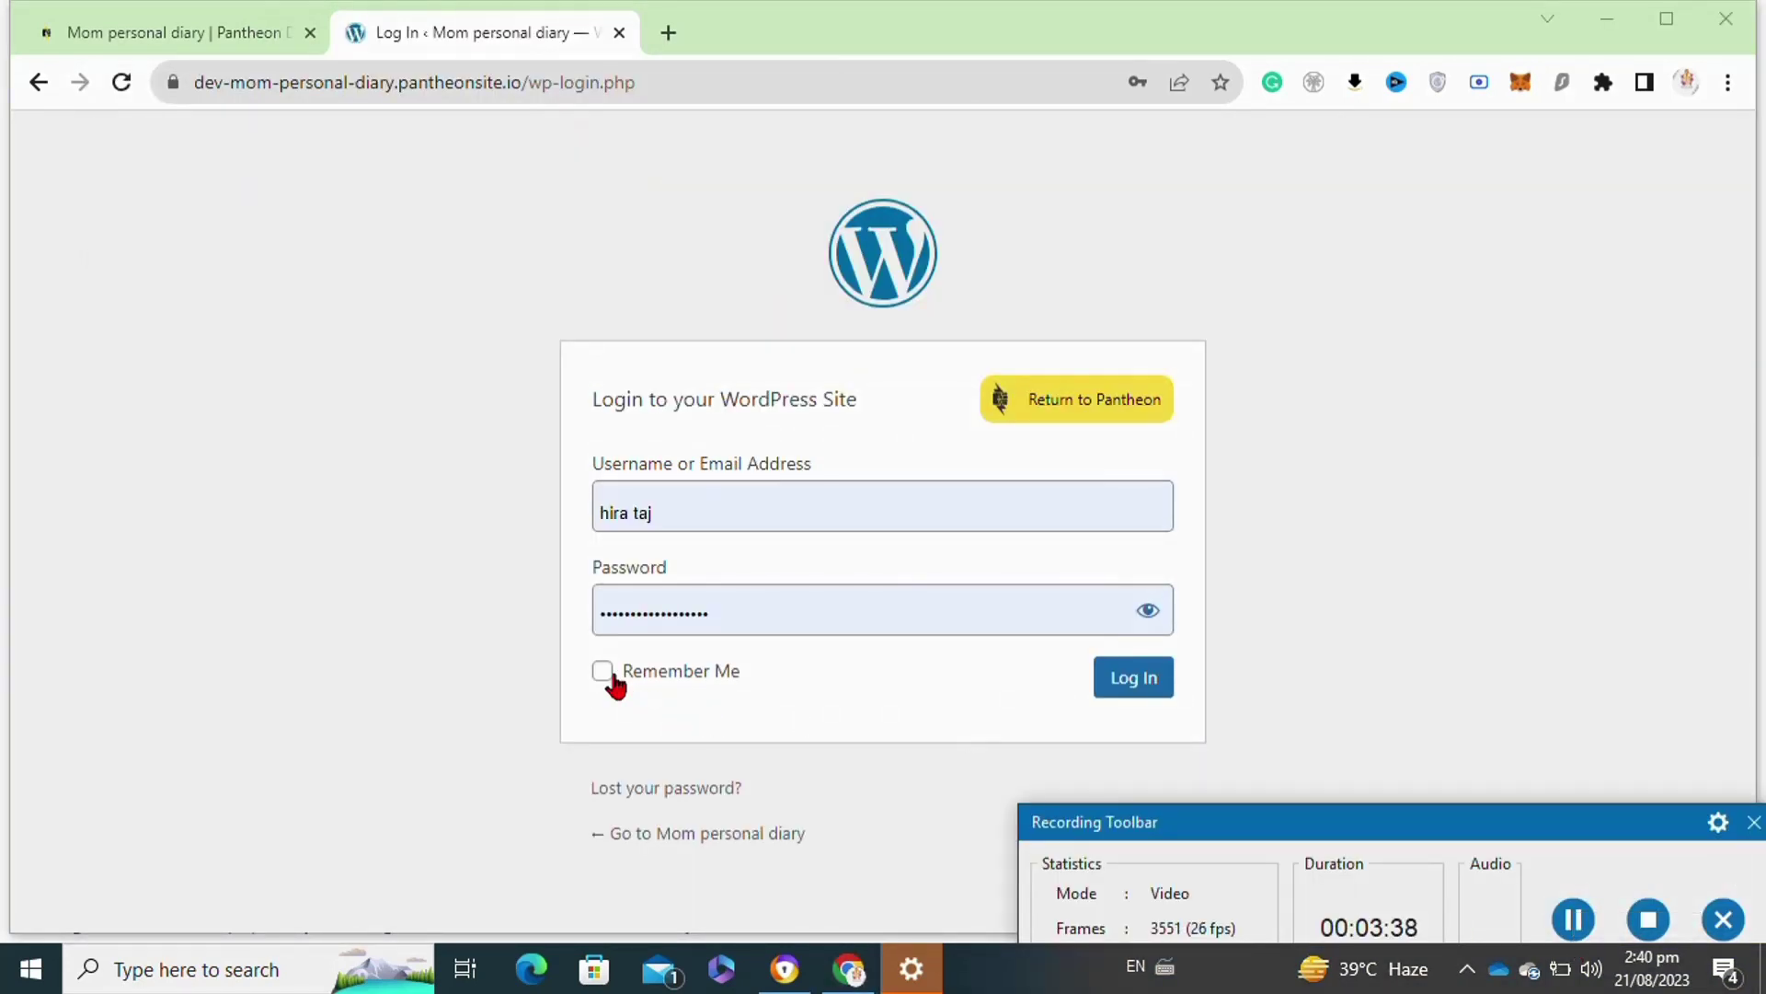
# - Log in to the Mom personal diary admin with Remember Me ticked
pyautogui.click(604, 673)
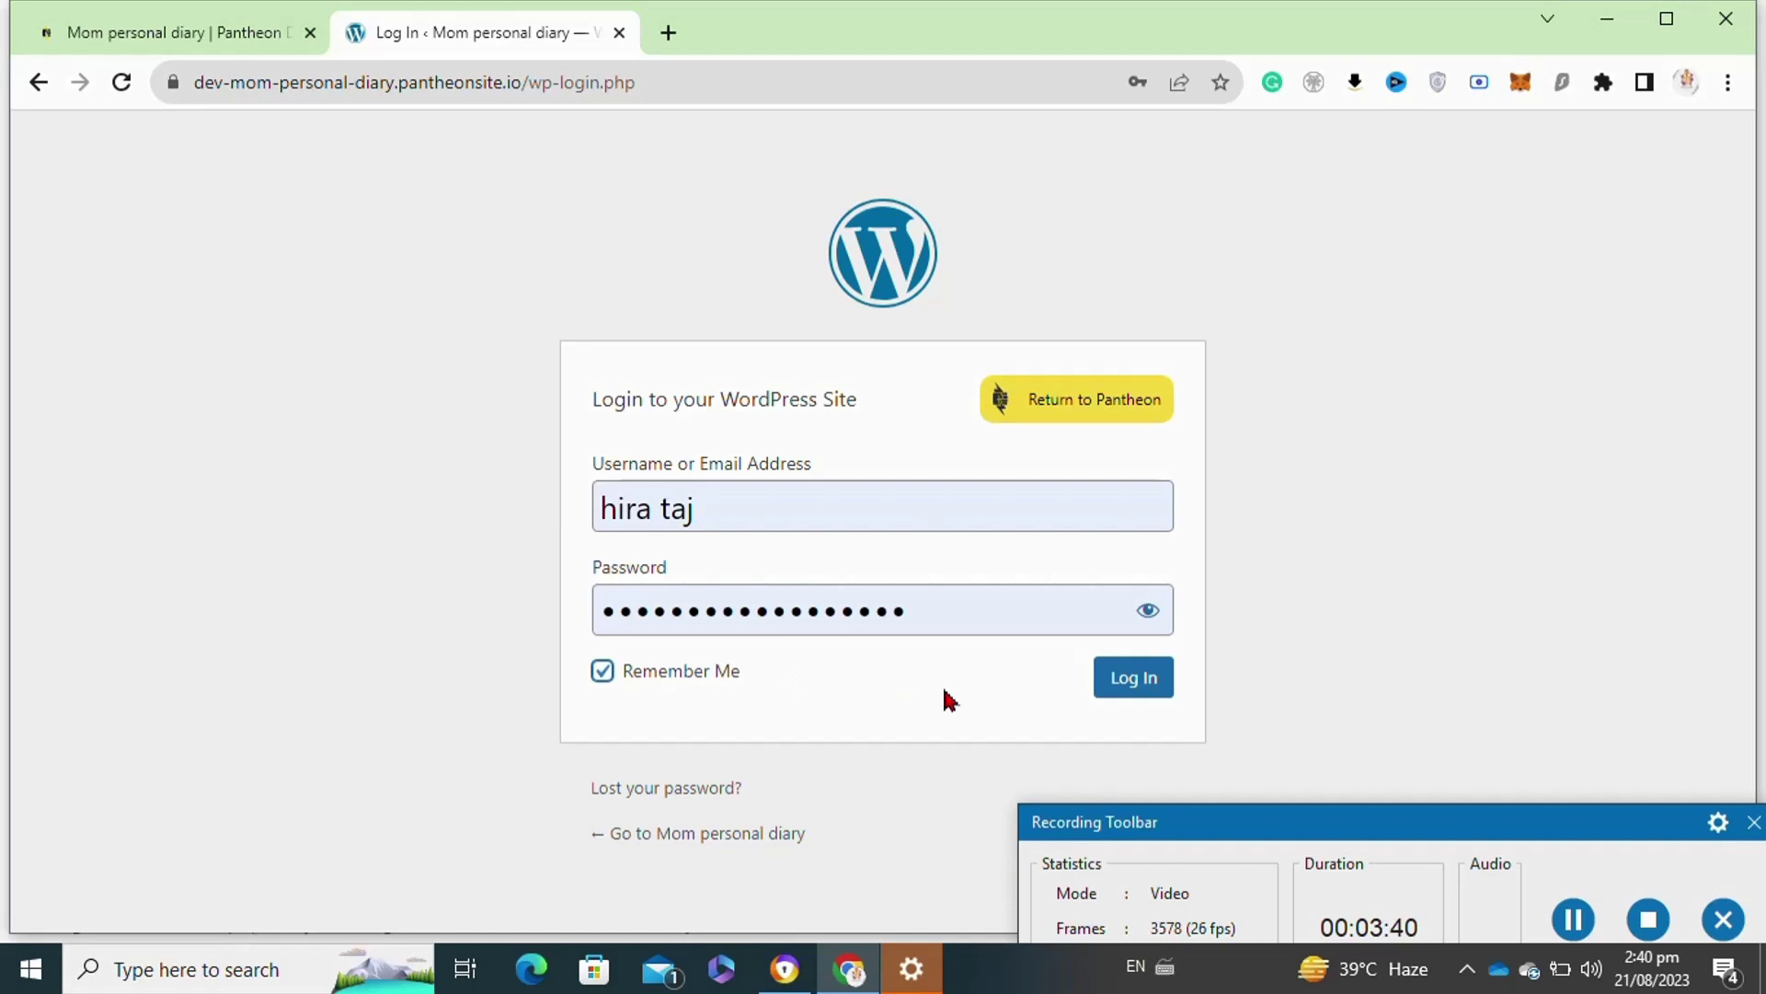
pyautogui.click(1127, 697)
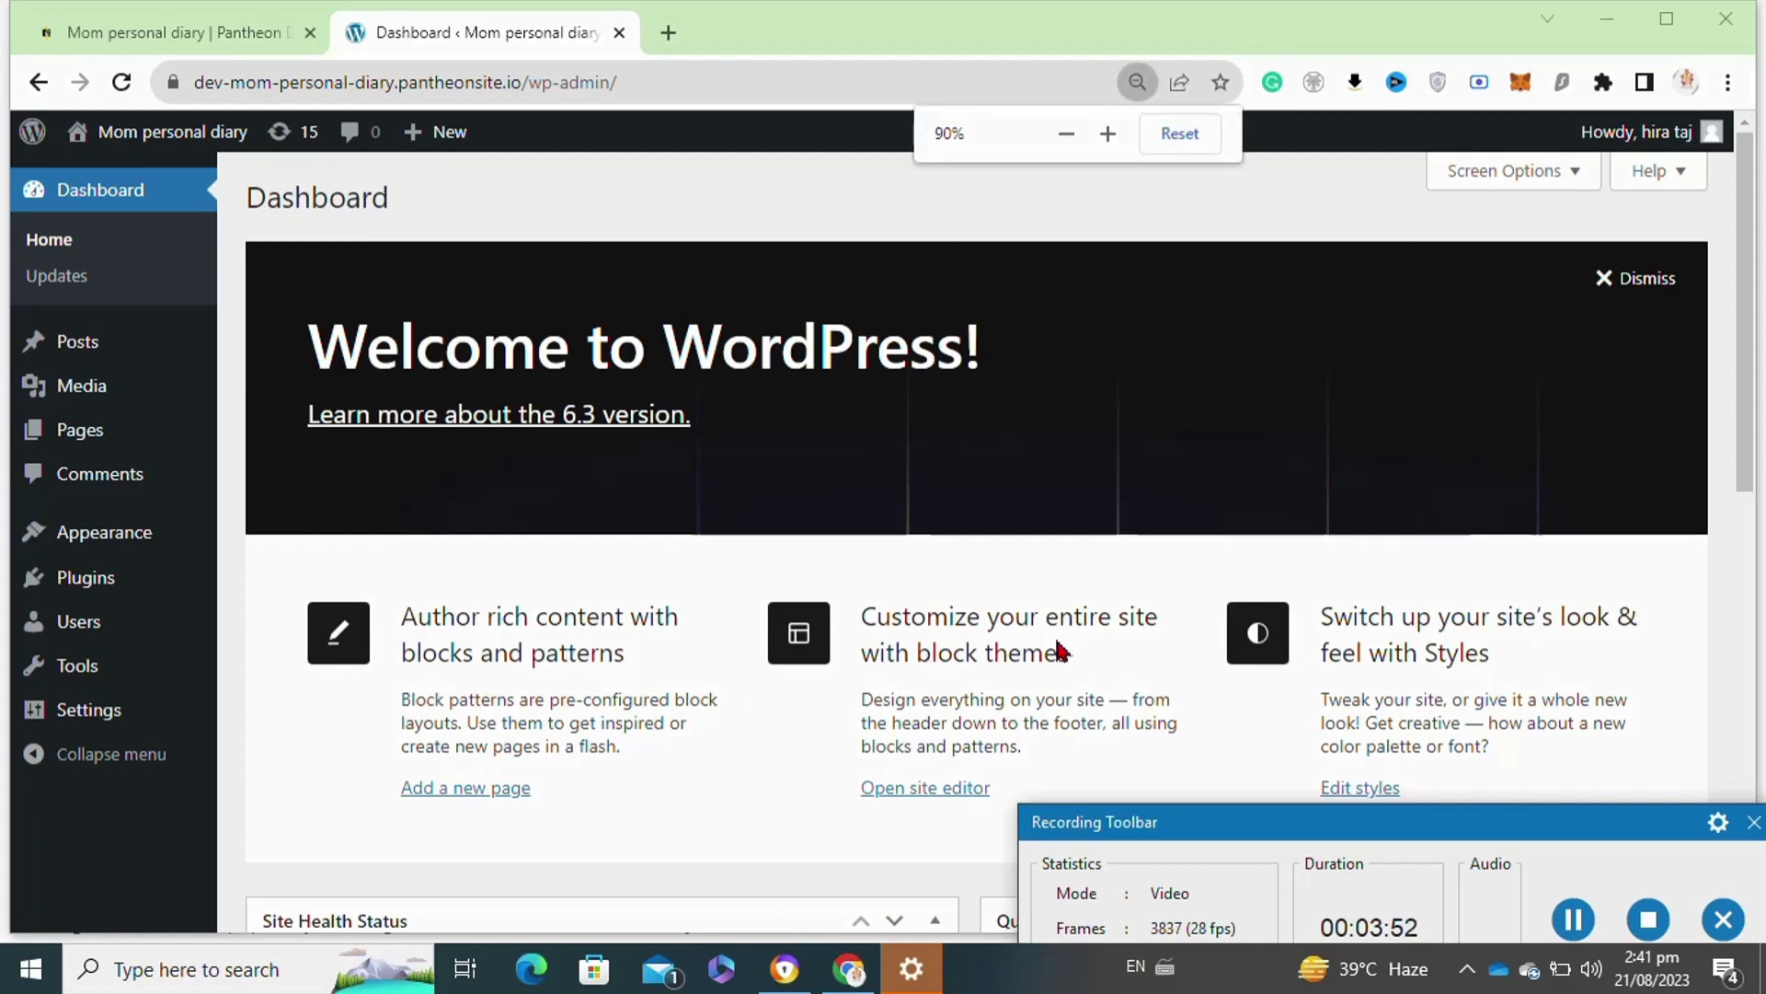
pyautogui.hotkey('ctrl', '-')
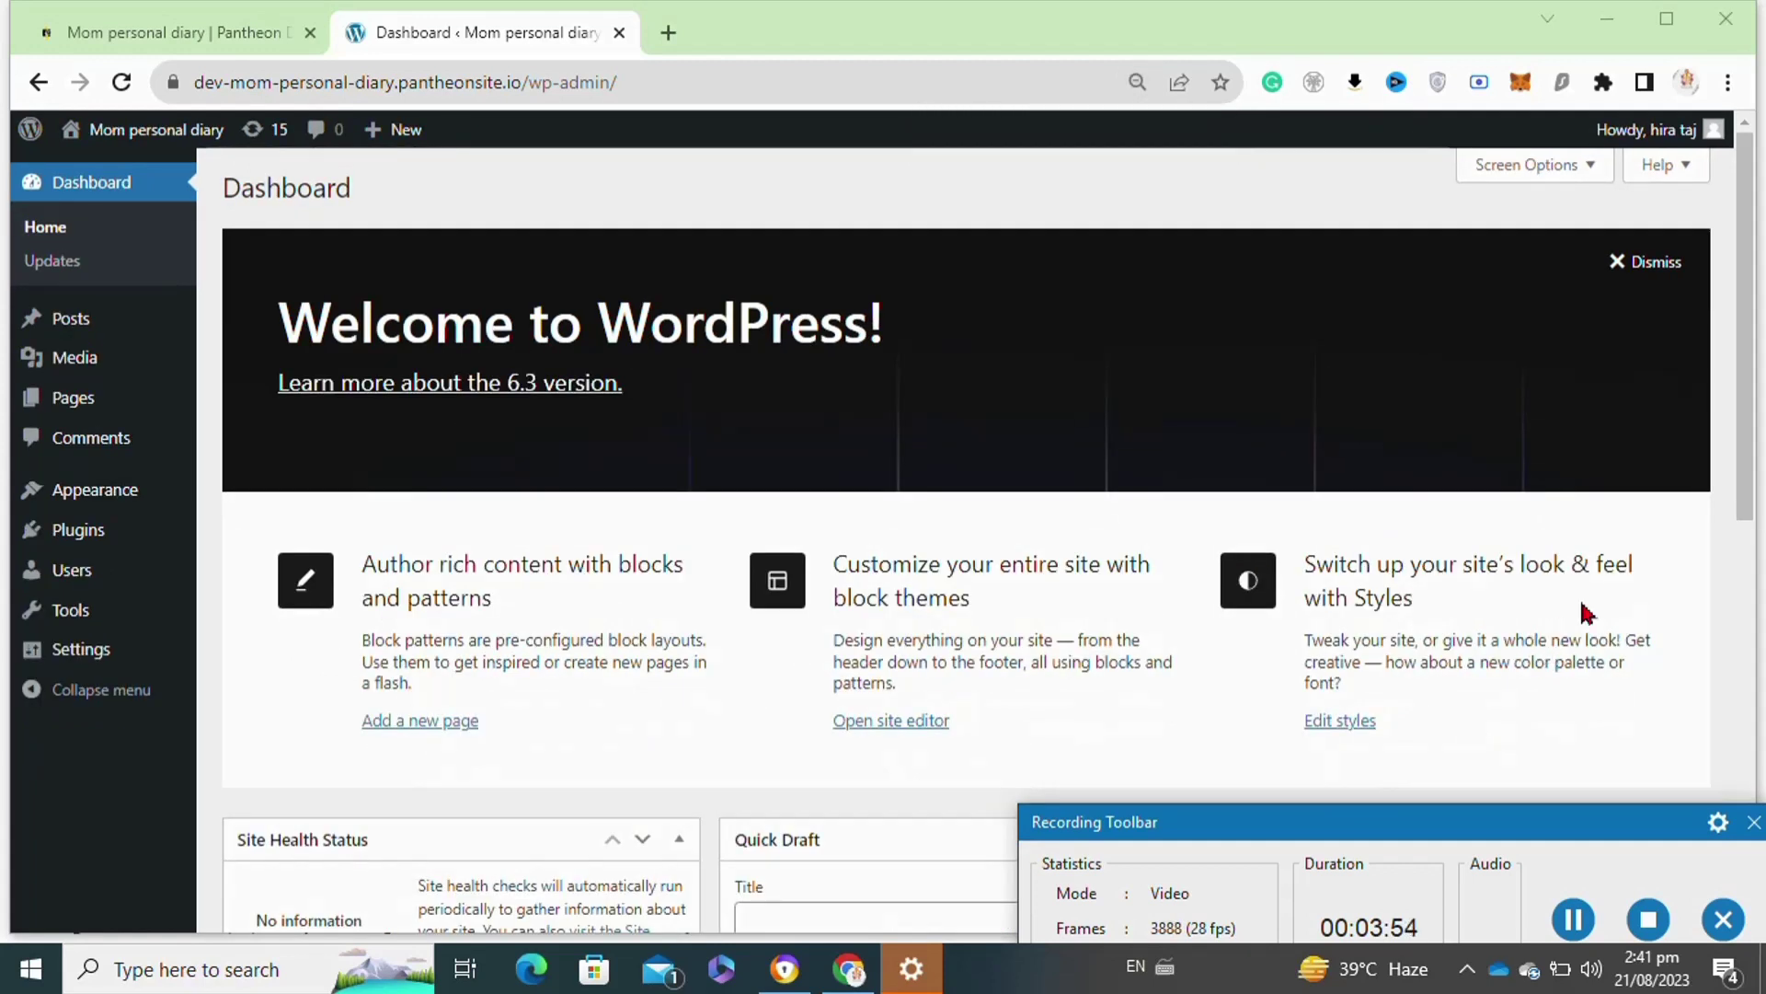